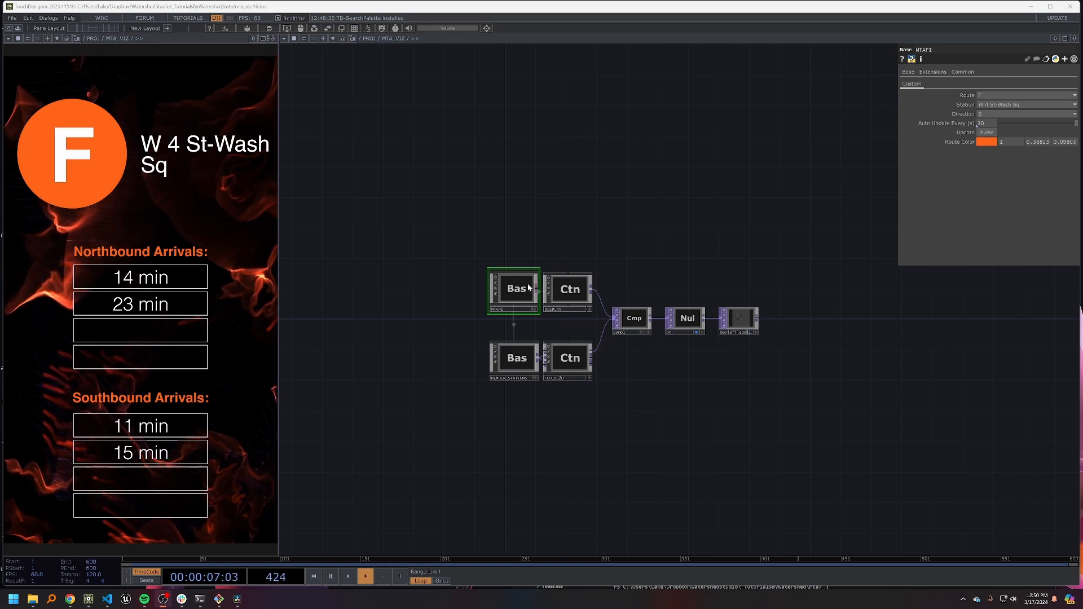
- Try route 7 and route D on the MTAPI component, and open the station list for route D
left_click(993, 96)
left_click(979, 154)
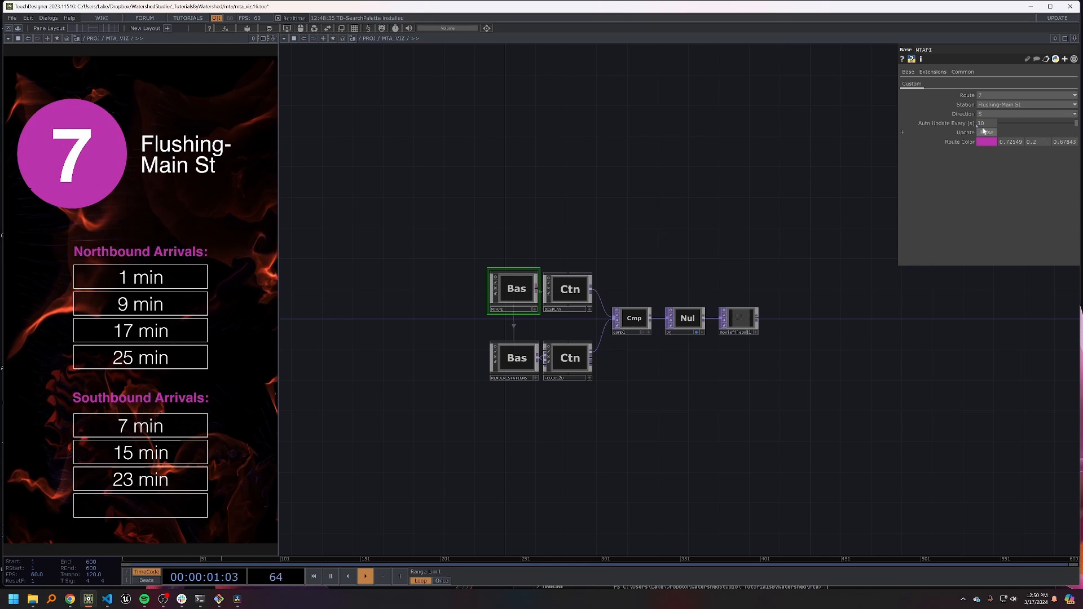
left_click(993, 95)
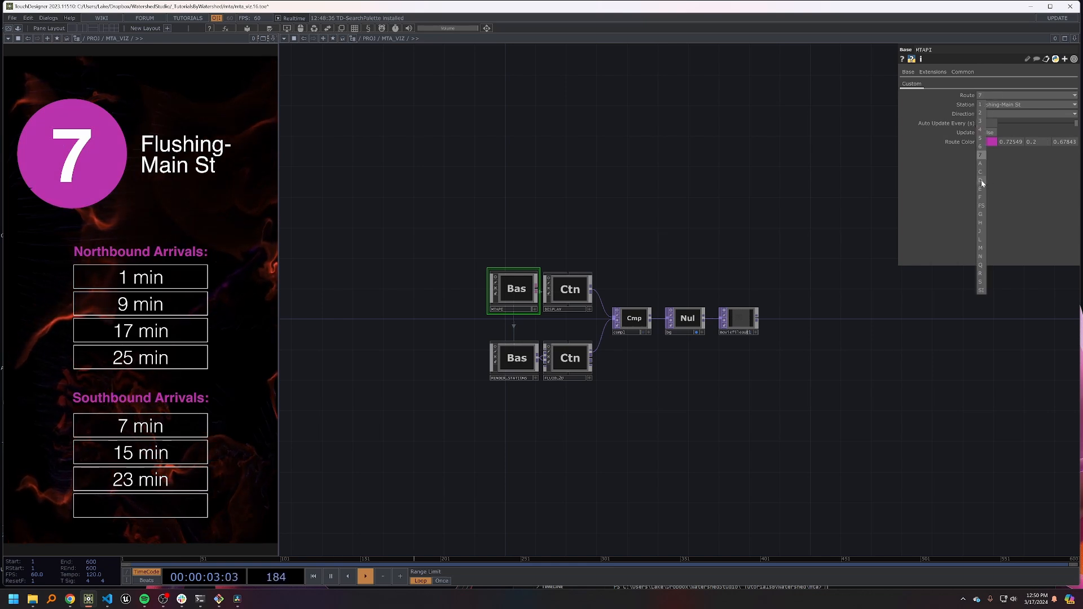
left_click(981, 180)
left_click(1015, 104)
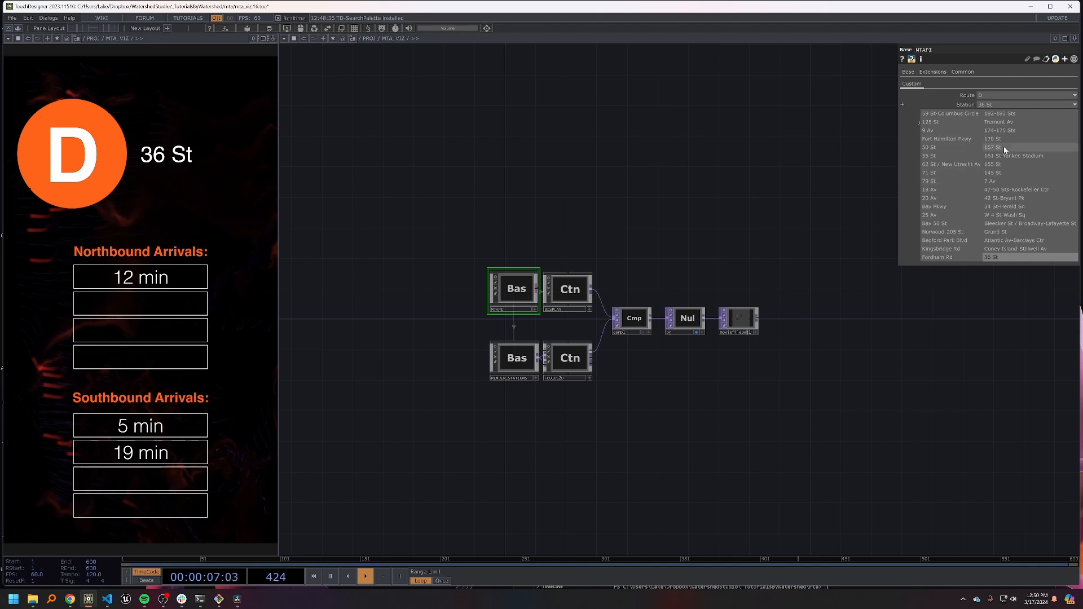
left_click(1006, 108)
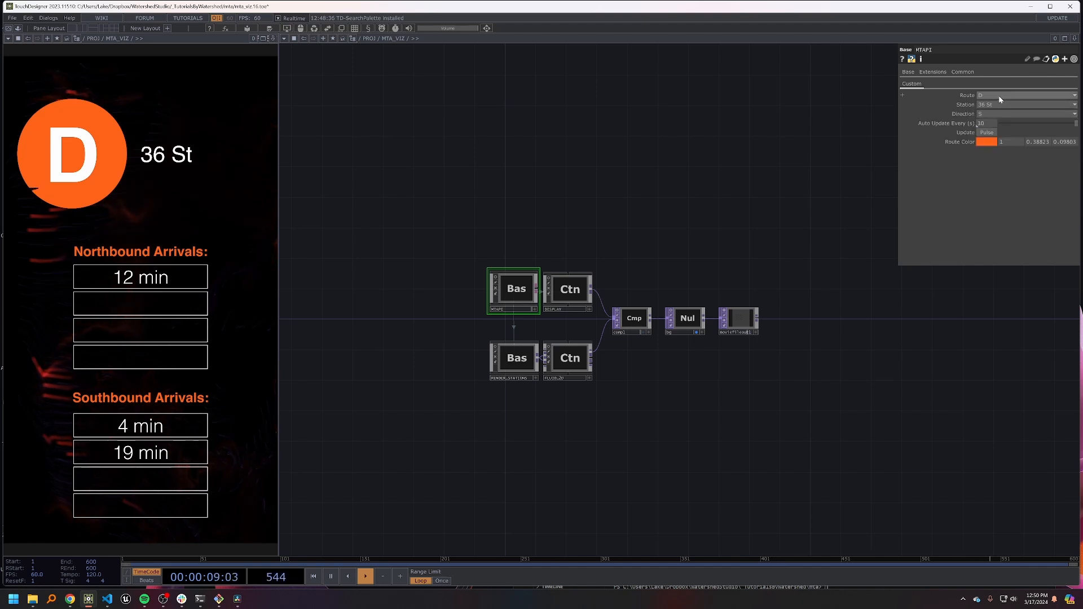
- Switch the MTAPI component's route to L and its station to Grand St
left_click(999, 95)
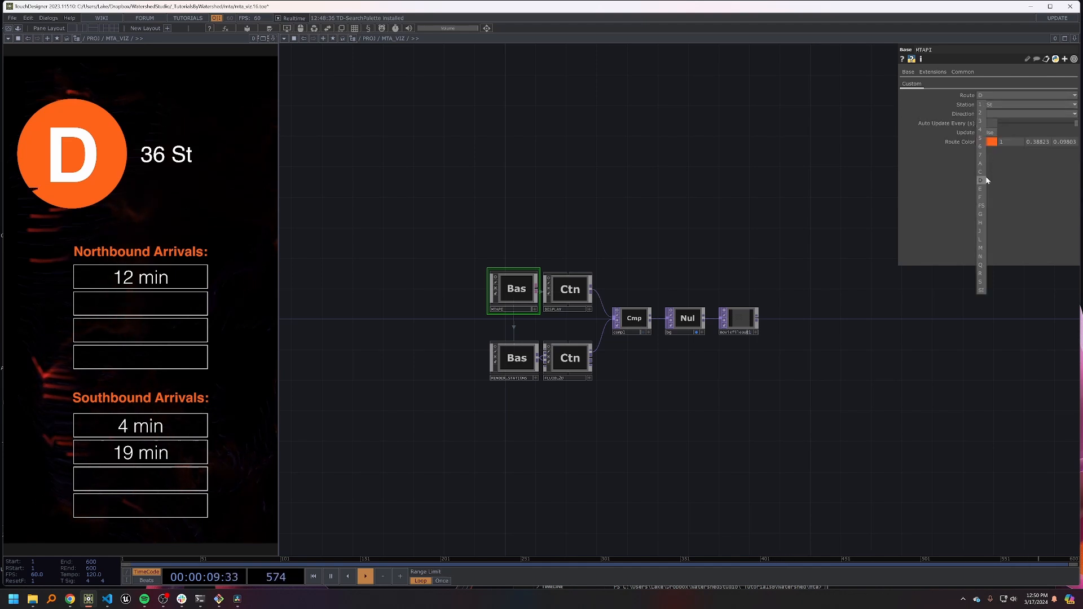
left_click(980, 240)
left_click(1003, 106)
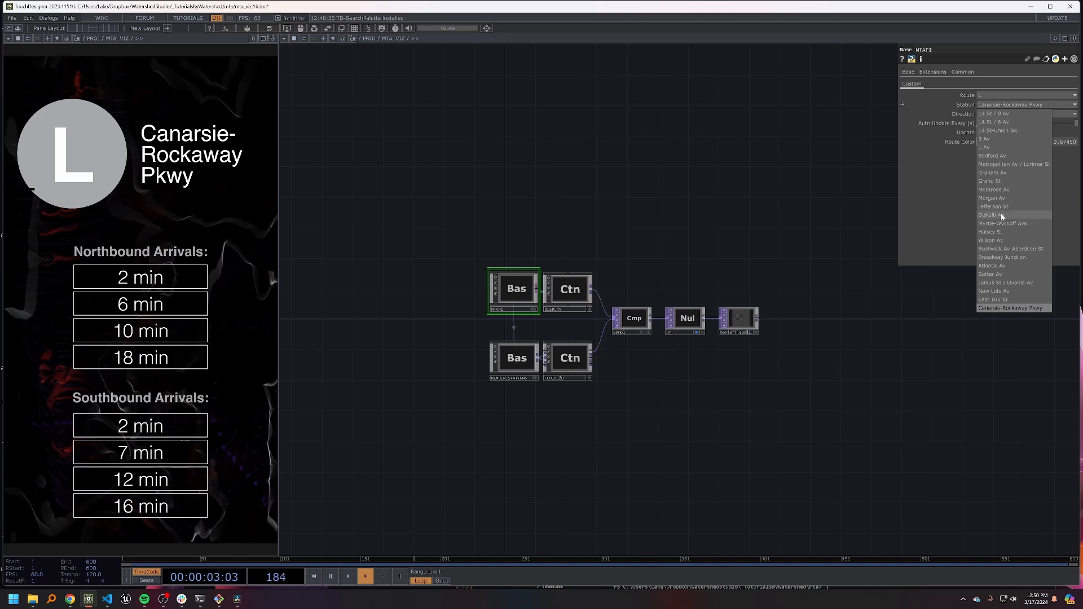
left_click(1003, 182)
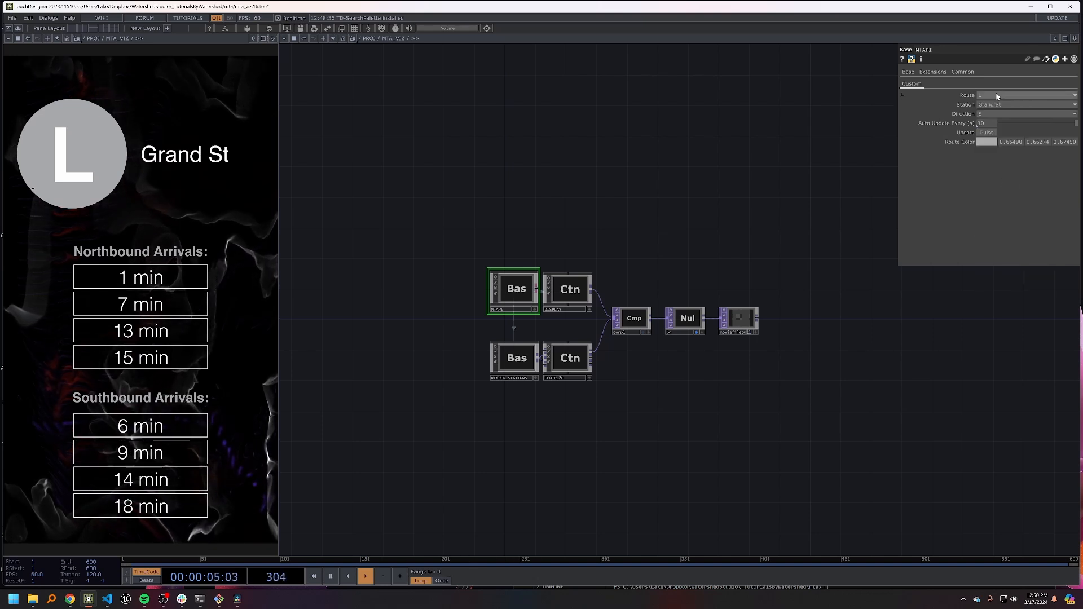
- Set the MTAPI component's route to F and its station to Coney Island-Stillwell Av
left_click(996, 97)
left_click(992, 148)
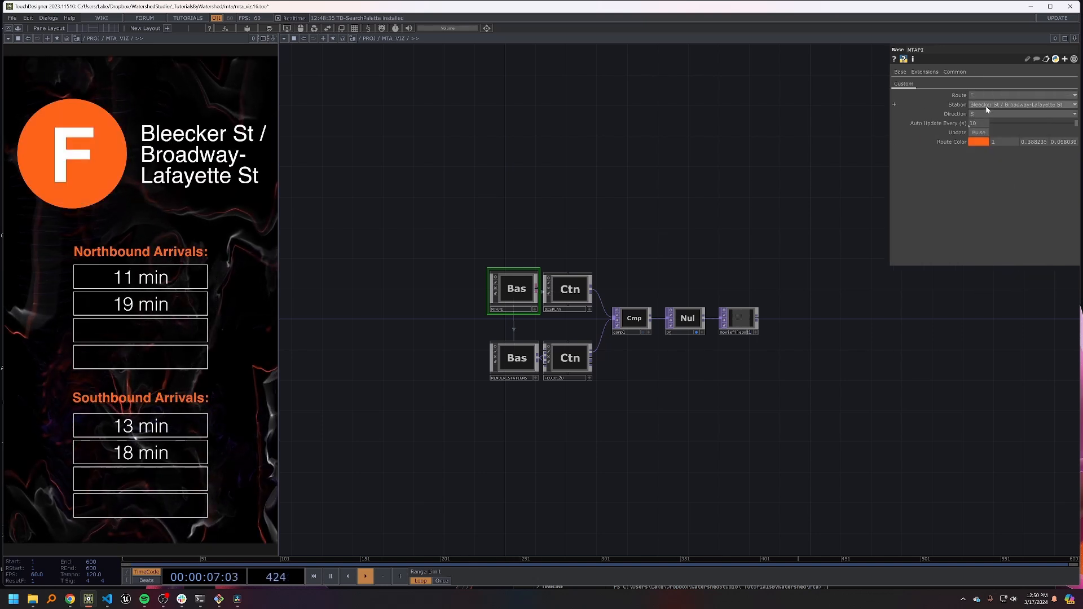
left_click(986, 106)
left_click(961, 225)
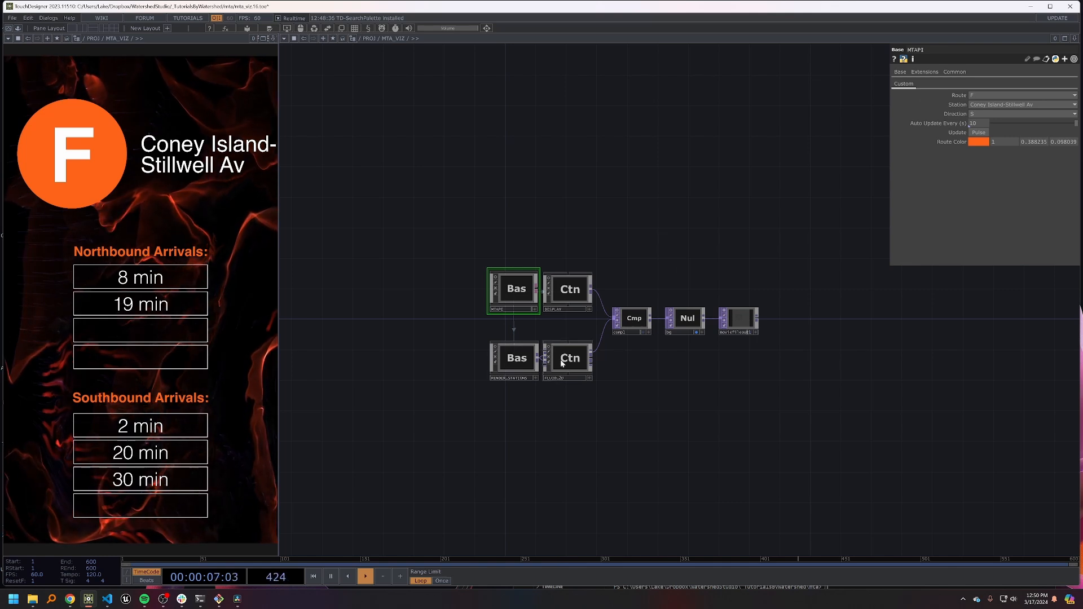
- Wire the RENDER_STATIONS output directly into the composite, bypassing the fluid container, and set the MTAPI route to L
left_click_drag(538, 358, 600, 336)
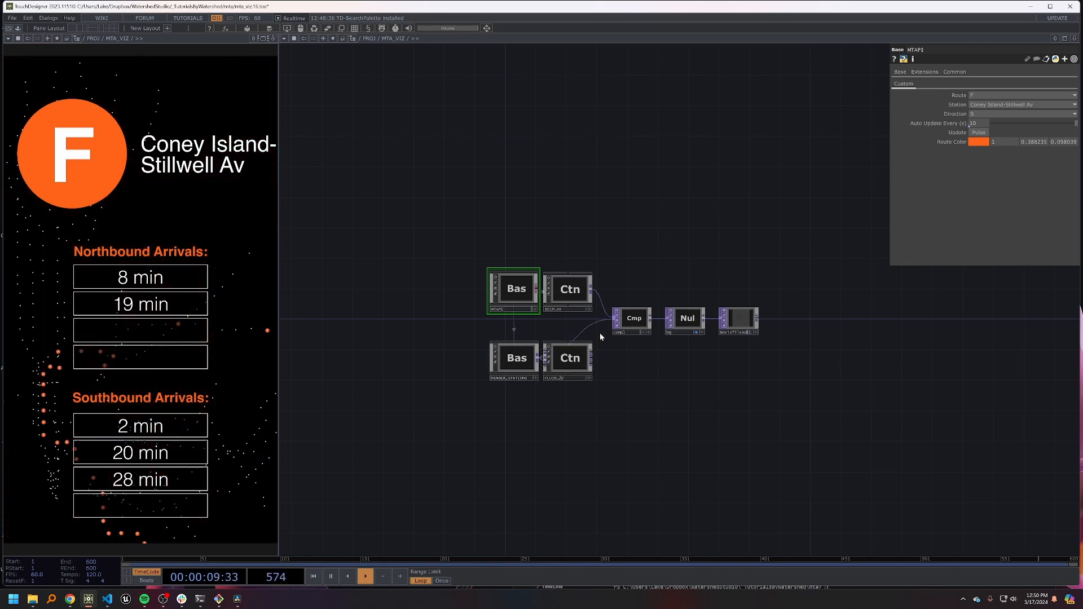
left_click(993, 95)
left_click(973, 239)
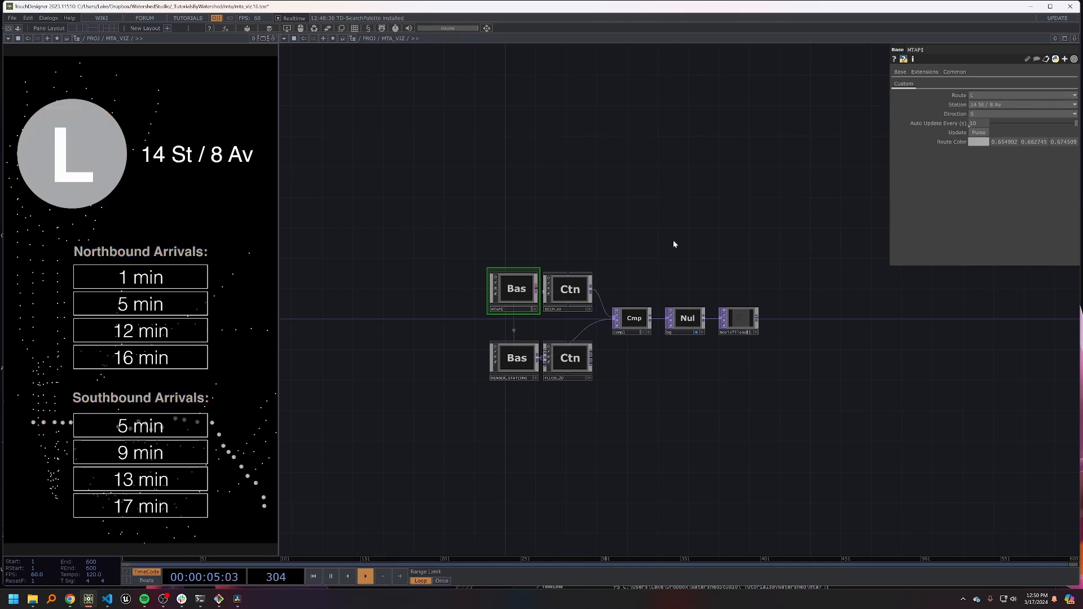
- Cycle the MTAPI component's route through C and E, ending on F
left_click(979, 95)
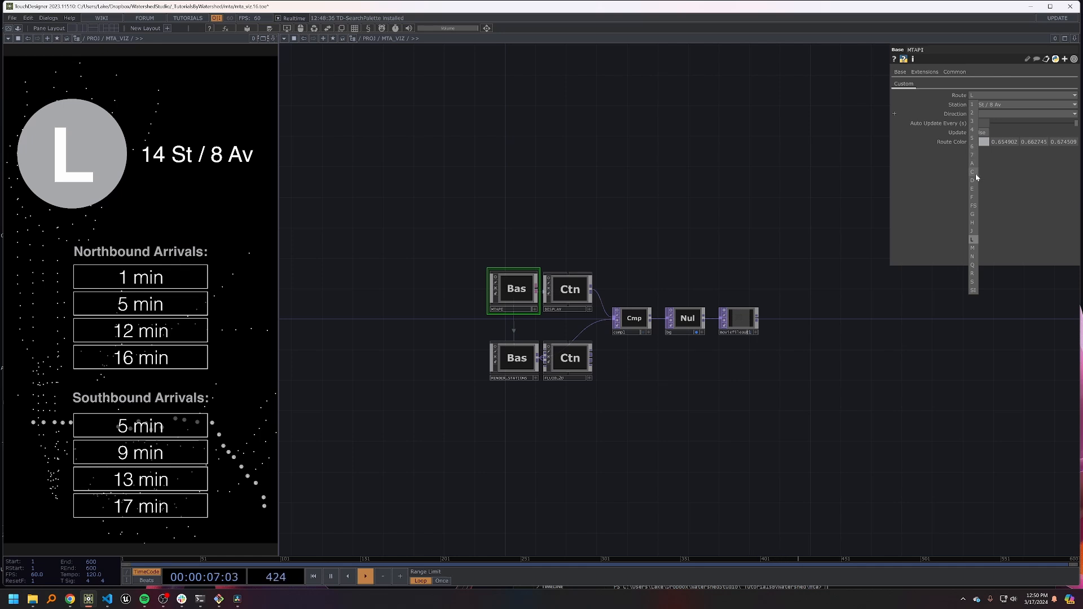
left_click(976, 174)
left_click(985, 96)
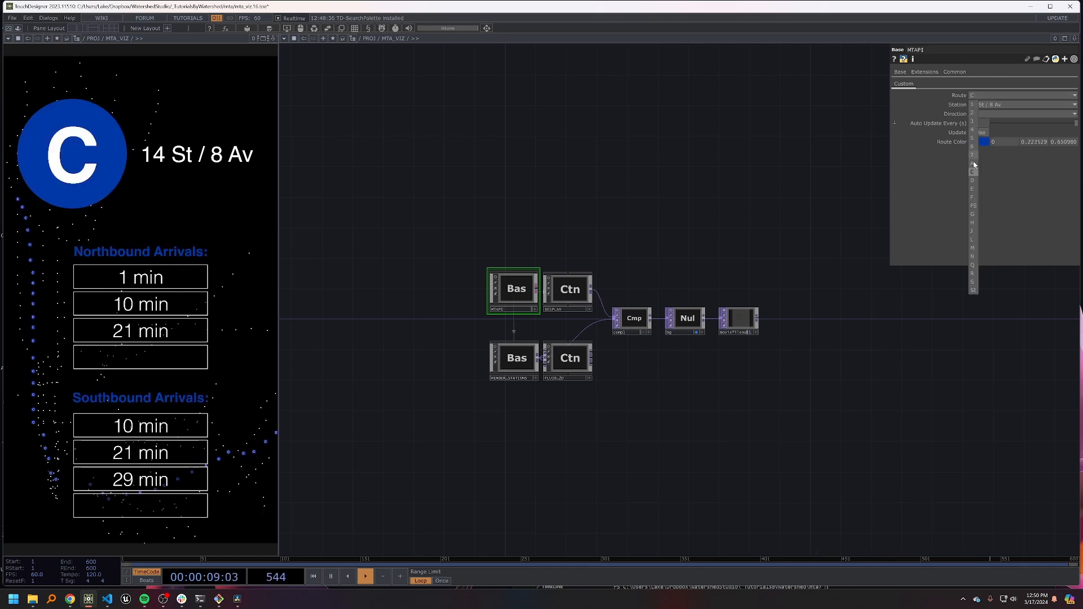
left_click(976, 190)
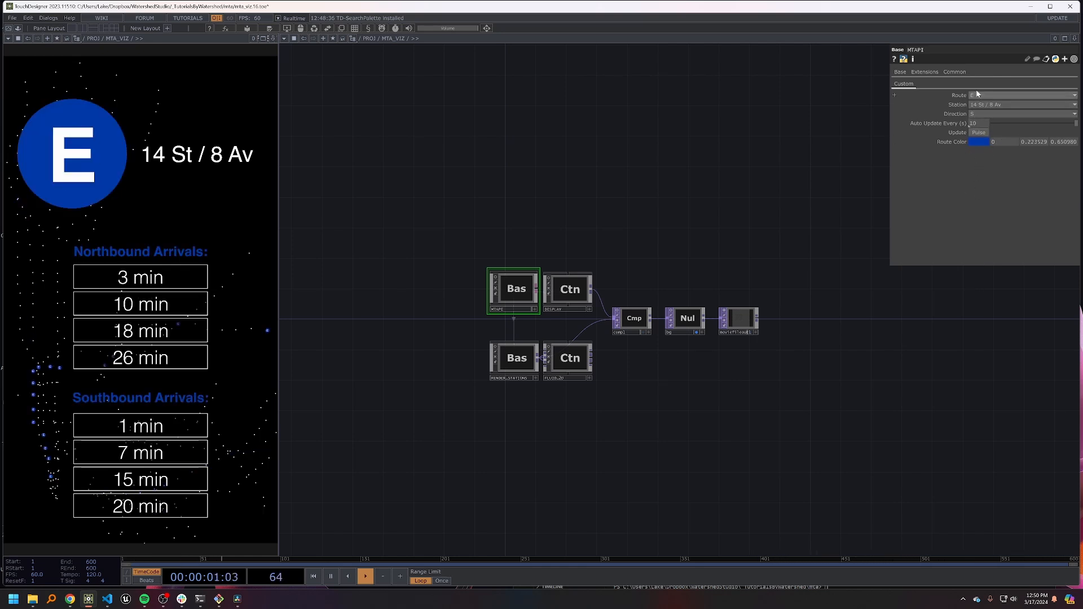
left_click(975, 96)
left_click(973, 196)
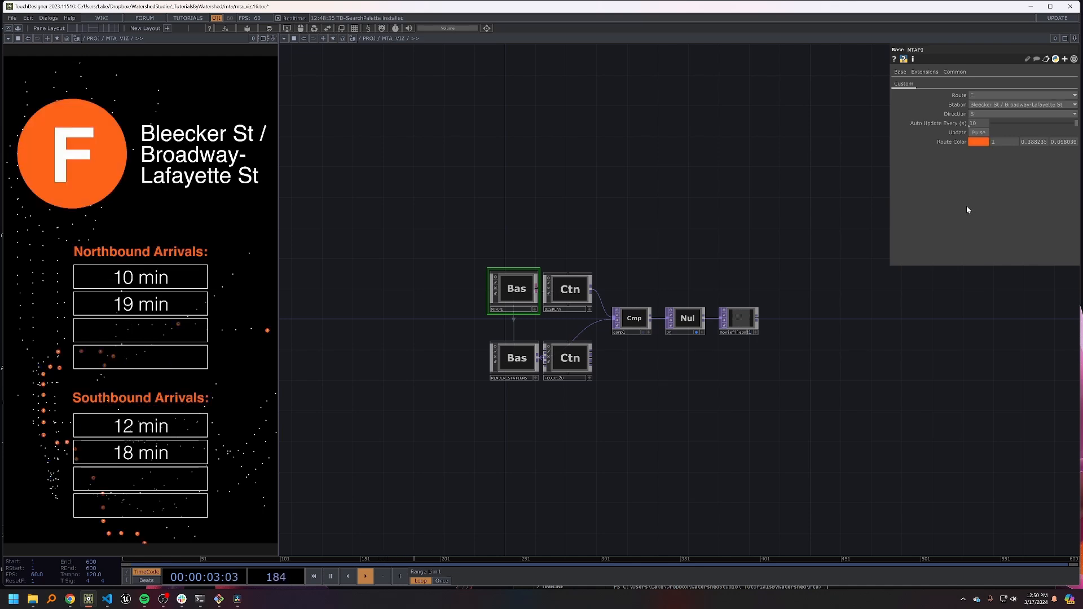
left_click_drag(791, 222, 786, 227)
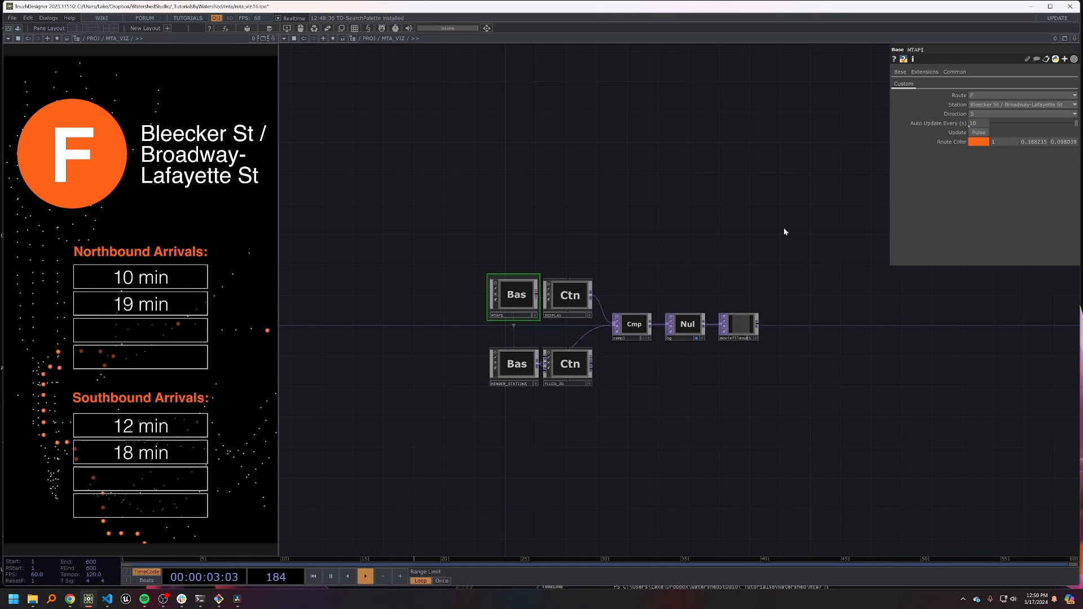
left_click_drag(729, 238, 735, 249)
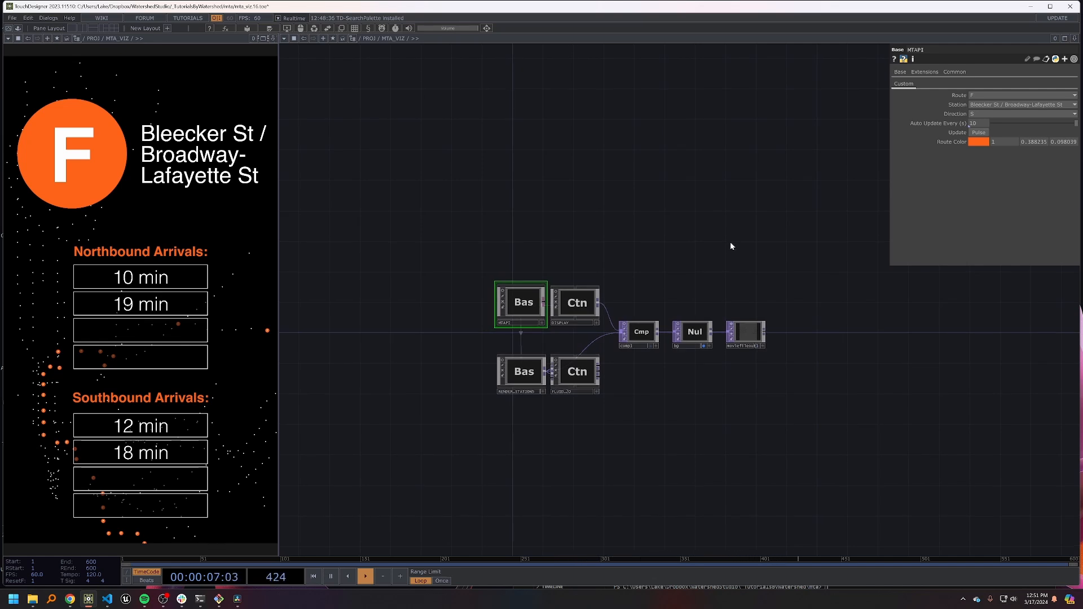
- Switch to the MTAPI repository page in Chrome and look through its file list and README introduction
mouse_move(69, 599)
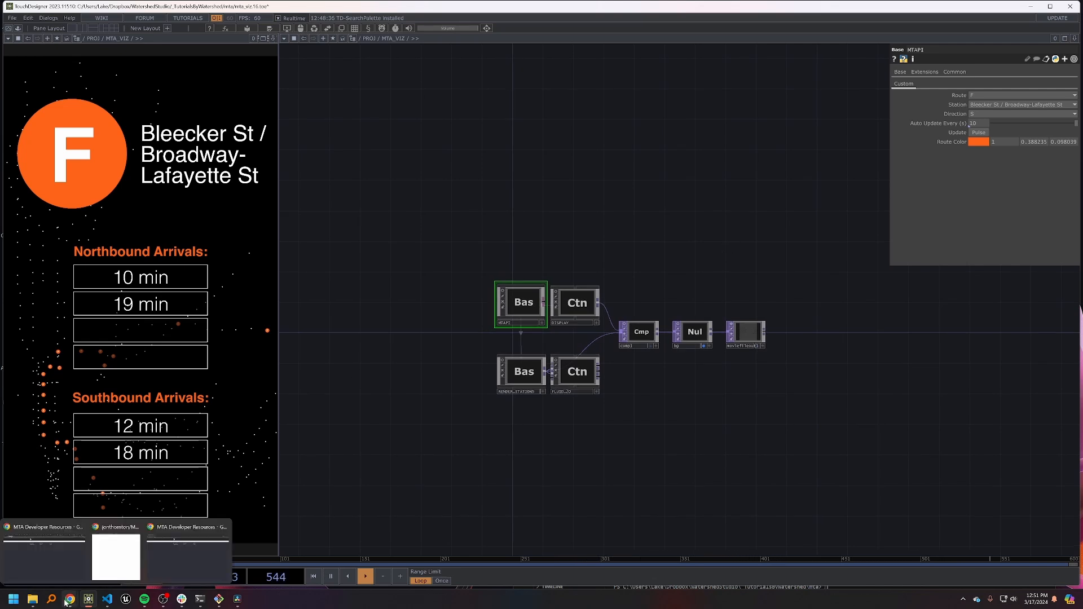
left_click(129, 553)
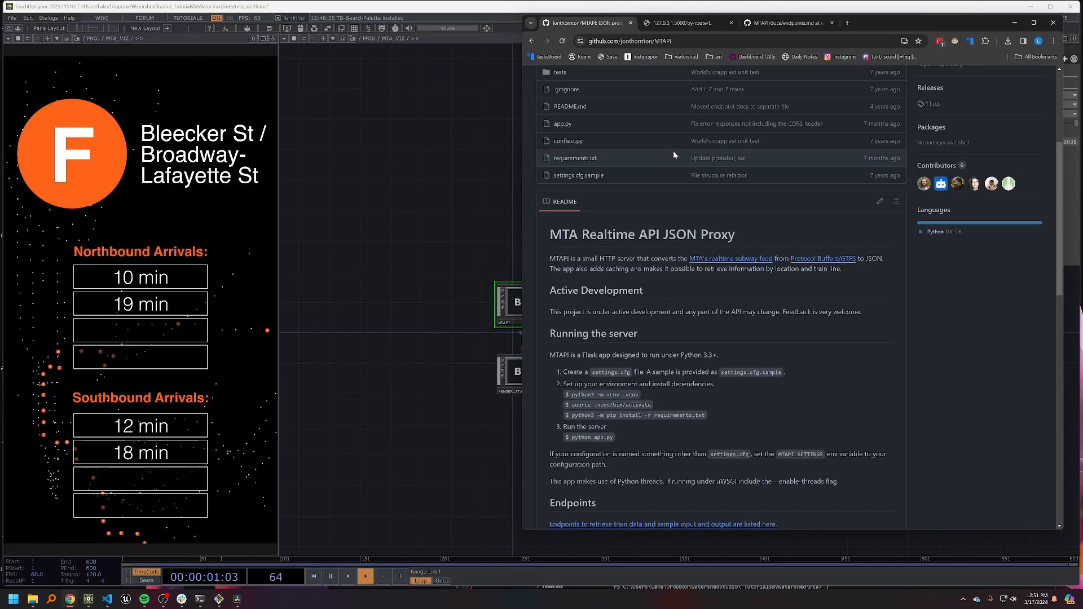
scroll(672, 133, "up", 5)
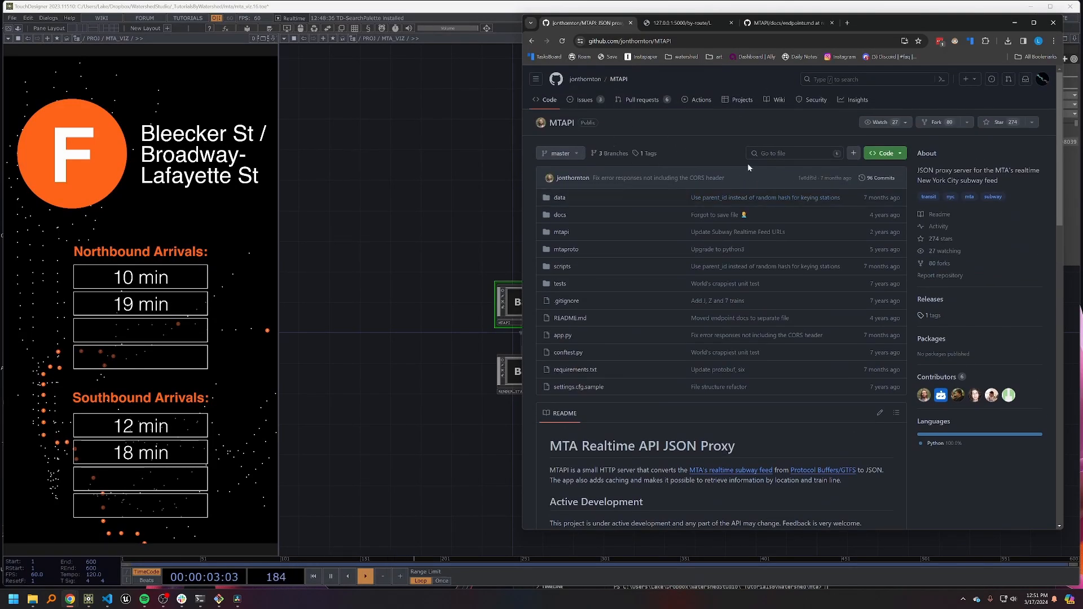
scroll(750, 223, "down", 2)
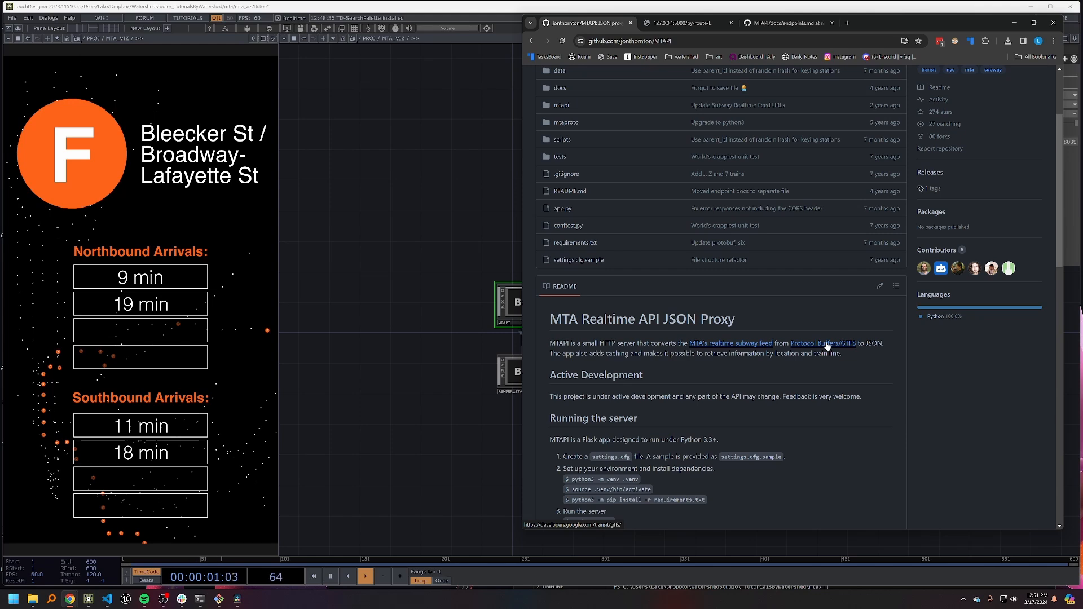
scroll(825, 335, "up", 2)
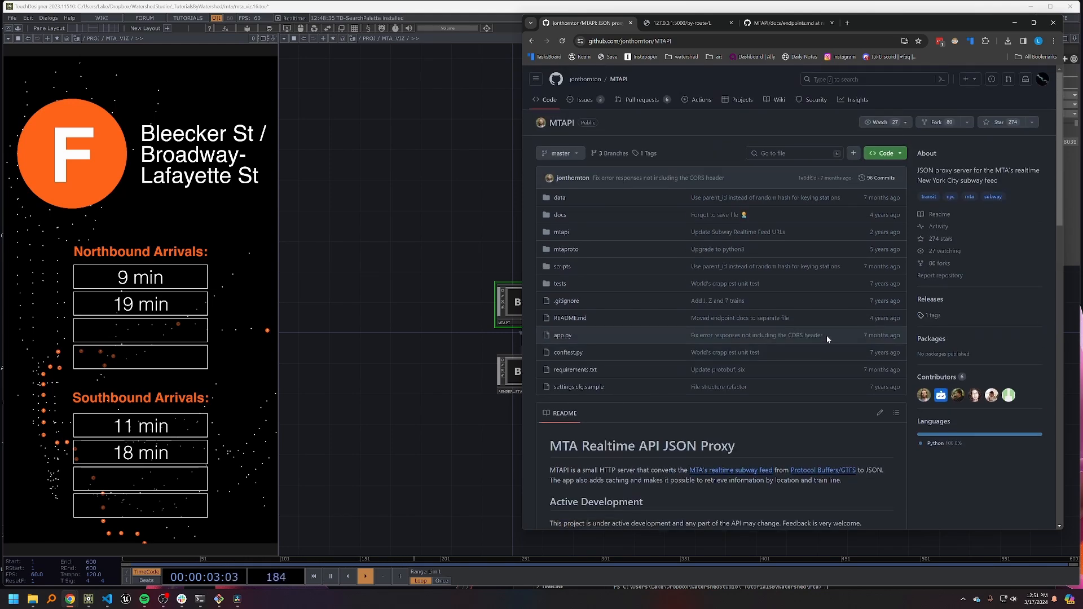
scroll(827, 336, "down", 4)
scroll(827, 336, "up", 4)
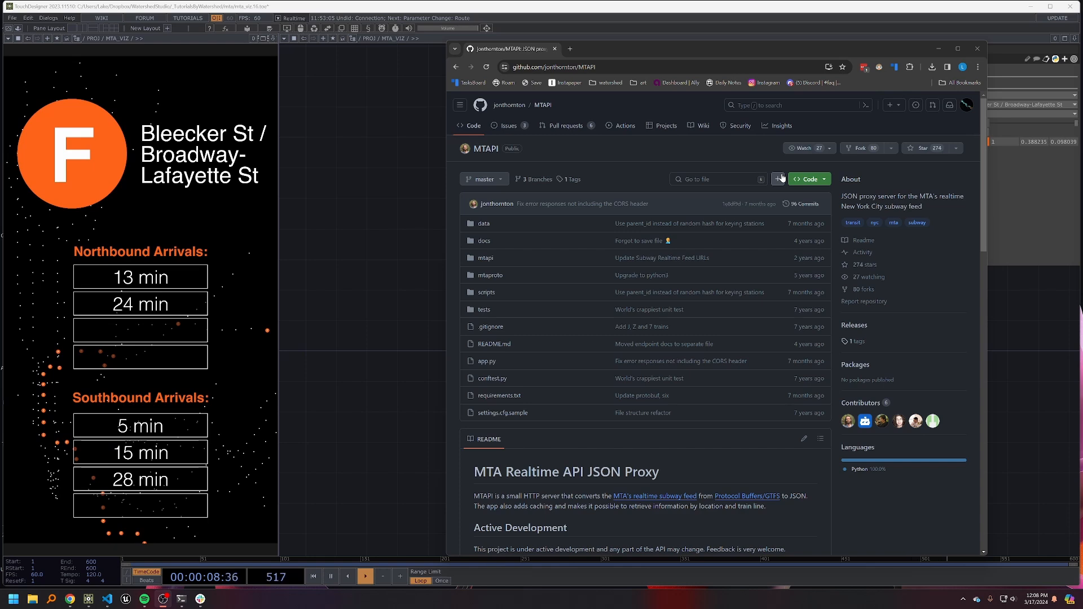
- Review the README's server setup instructions and the signup address for the required MTA_KEY setting
scroll(784, 242, "down", 3)
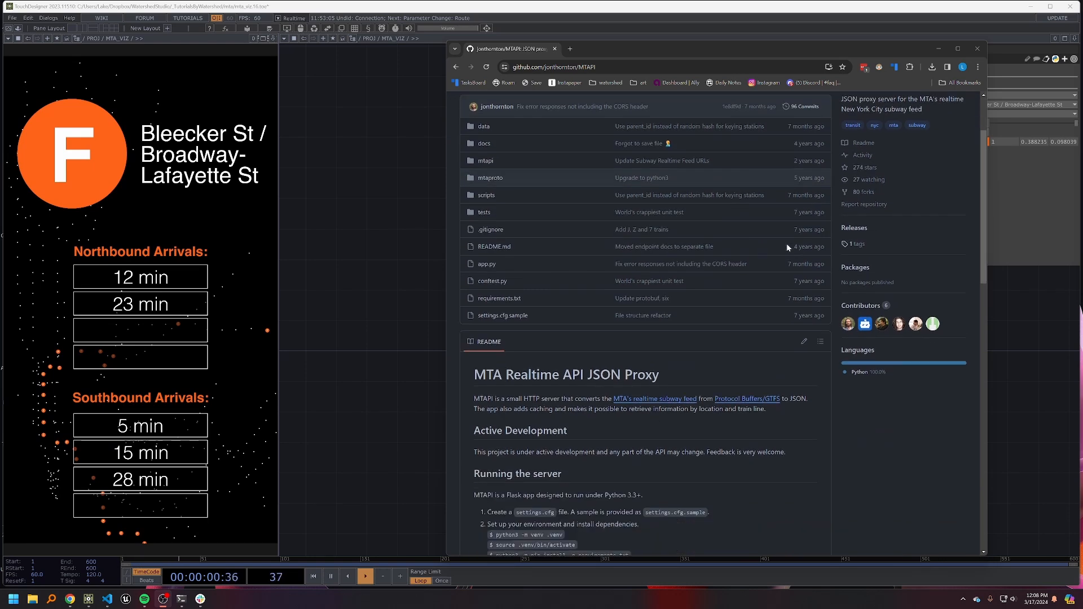
scroll(624, 416, "down", 6)
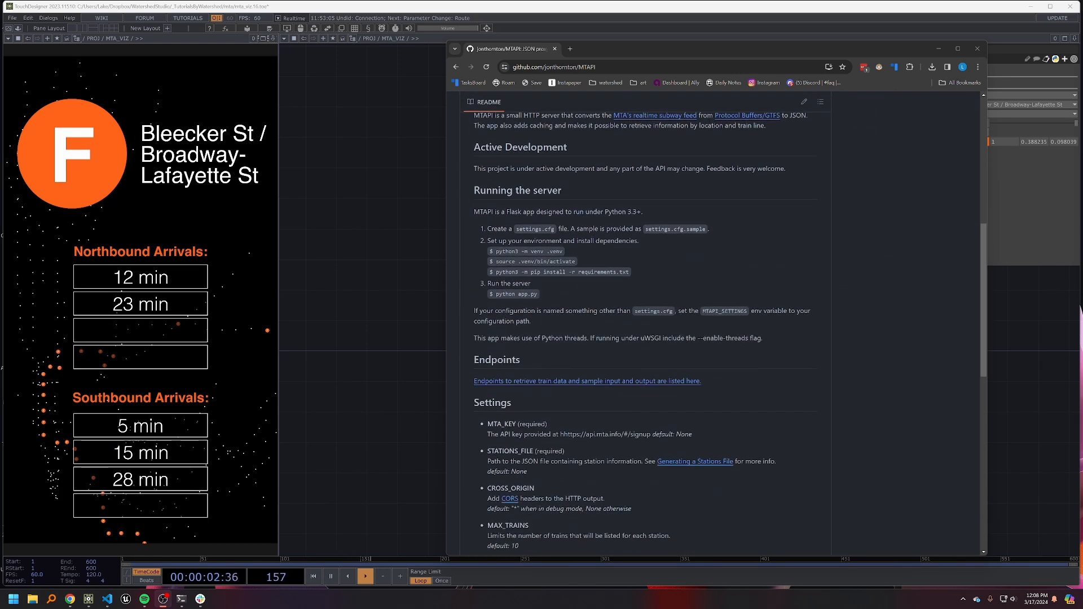
left_click_drag(560, 434, 647, 434)
left_click(648, 434)
- Copy the HTTPS clone URL of the MTAPI repository
scroll(648, 435, "up", 9)
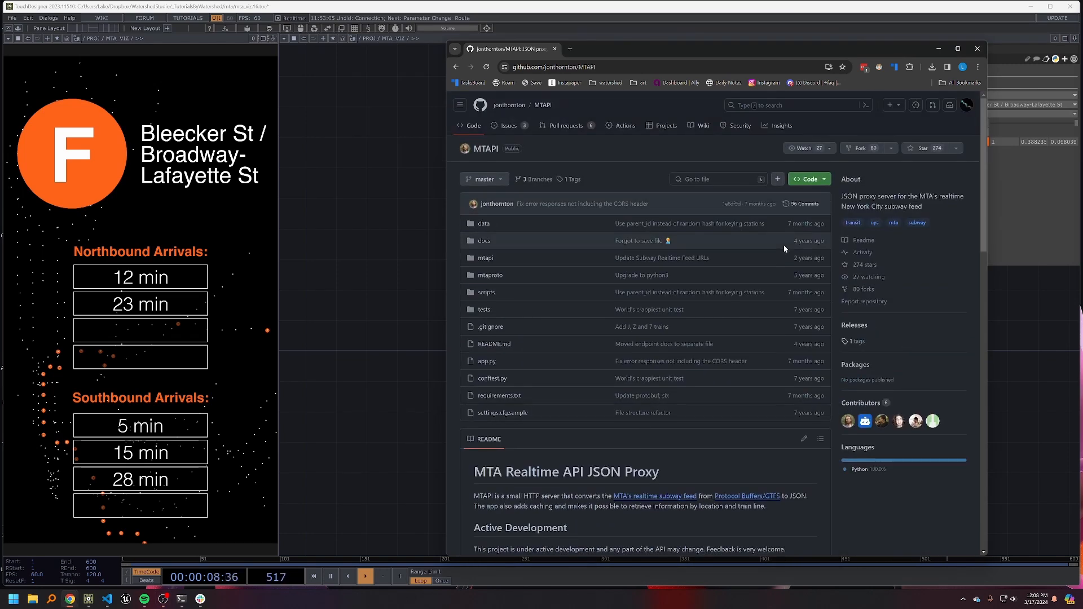
left_click(821, 179)
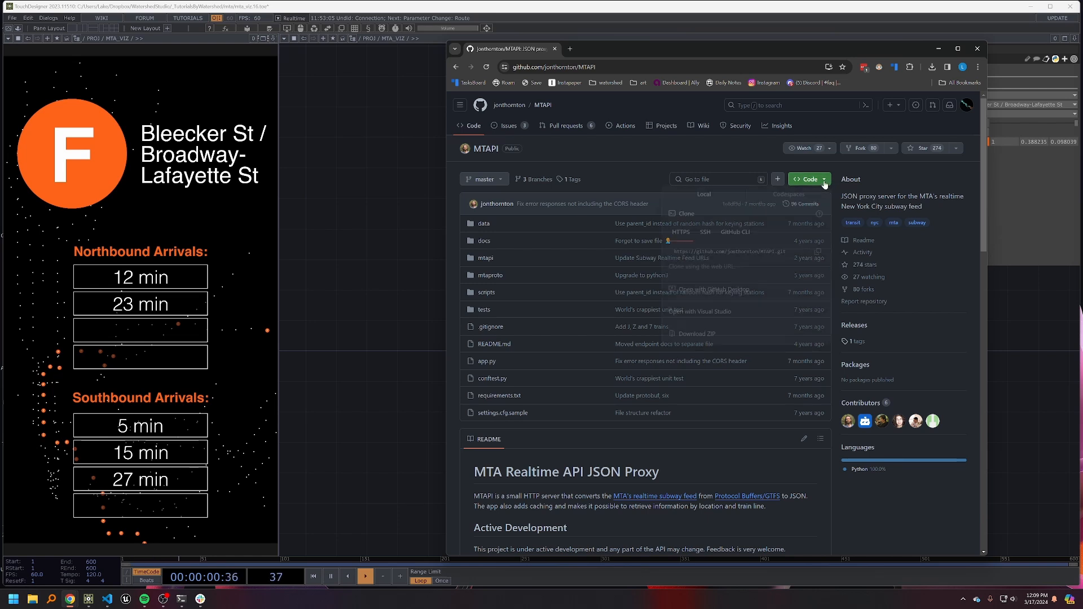
left_click(817, 253)
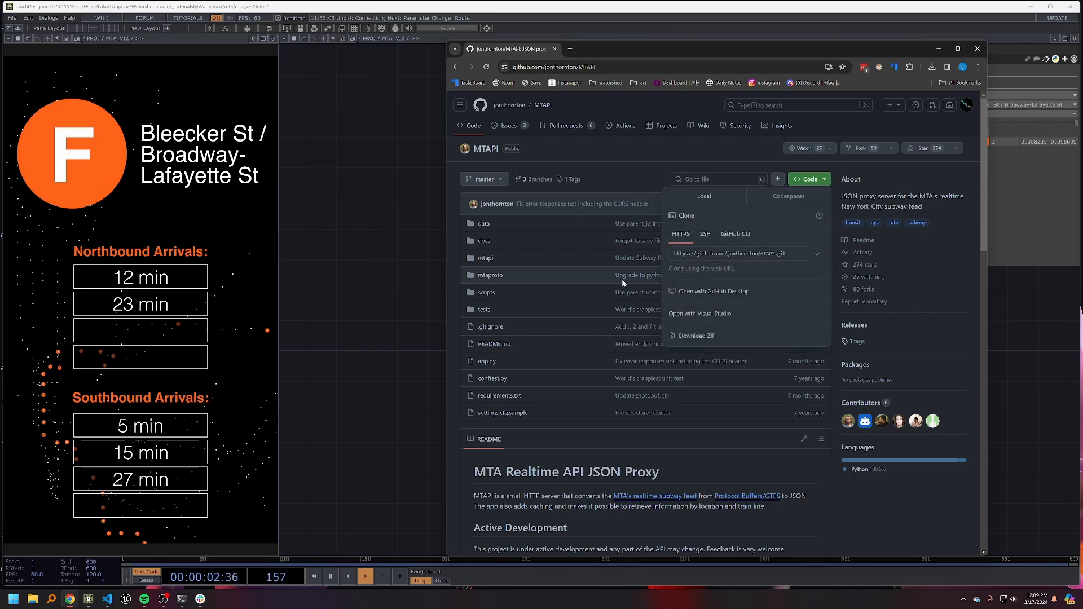
- Switch to the VS Code welcome window and place it over the repository page
left_click(37, 601)
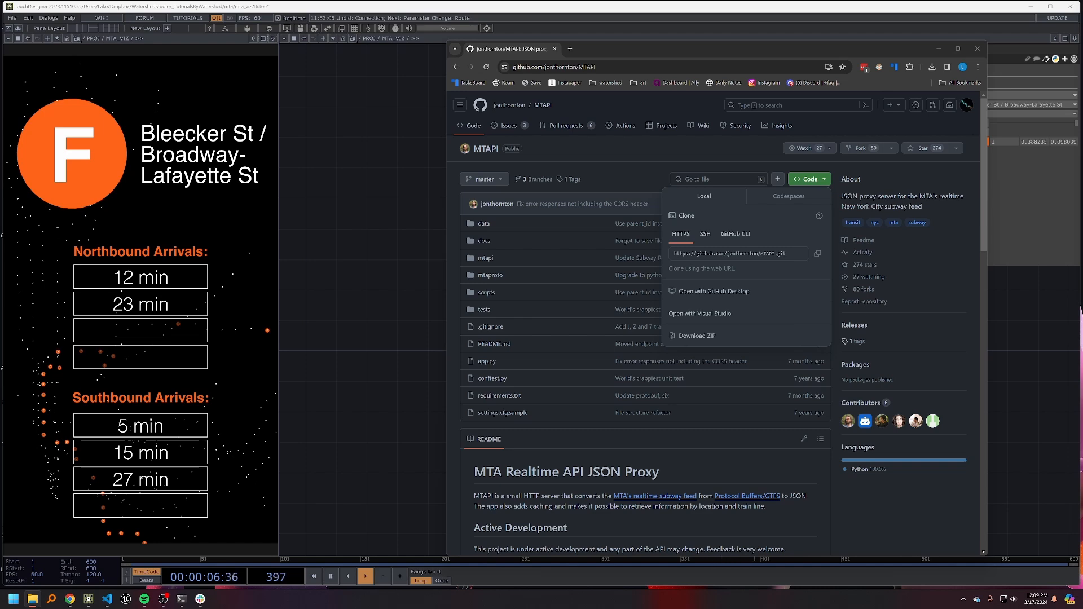
mouse_move(106, 600)
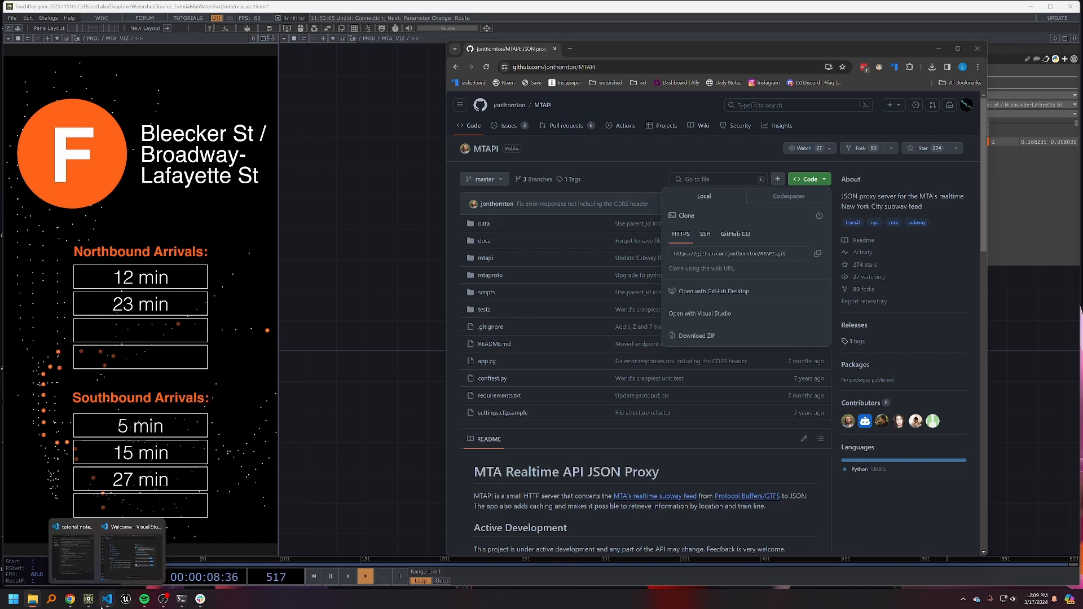
left_click(116, 547)
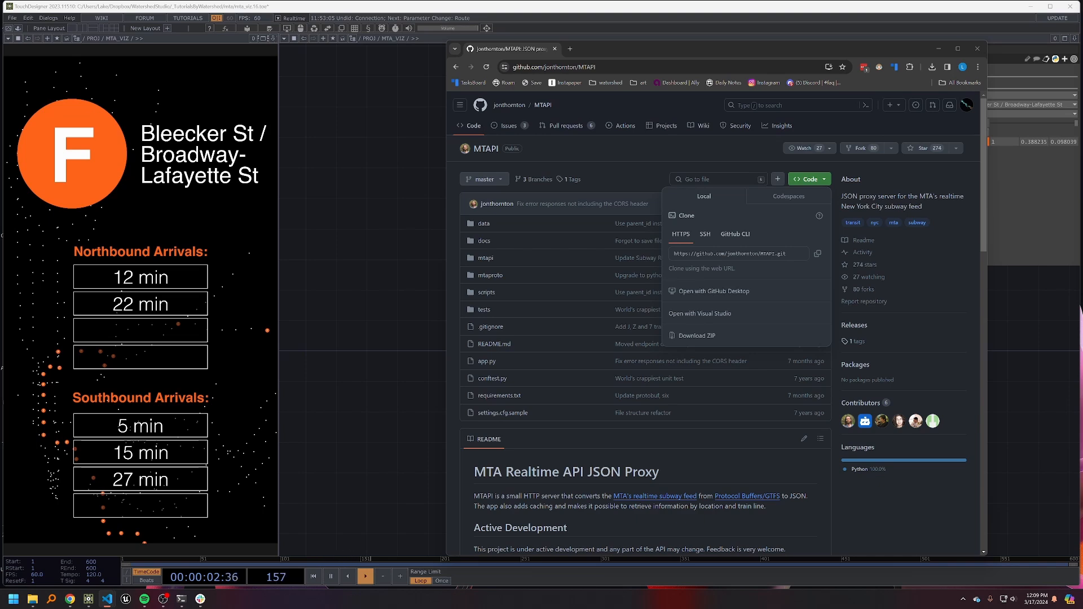
left_click_drag(1082, 1, 860, 160)
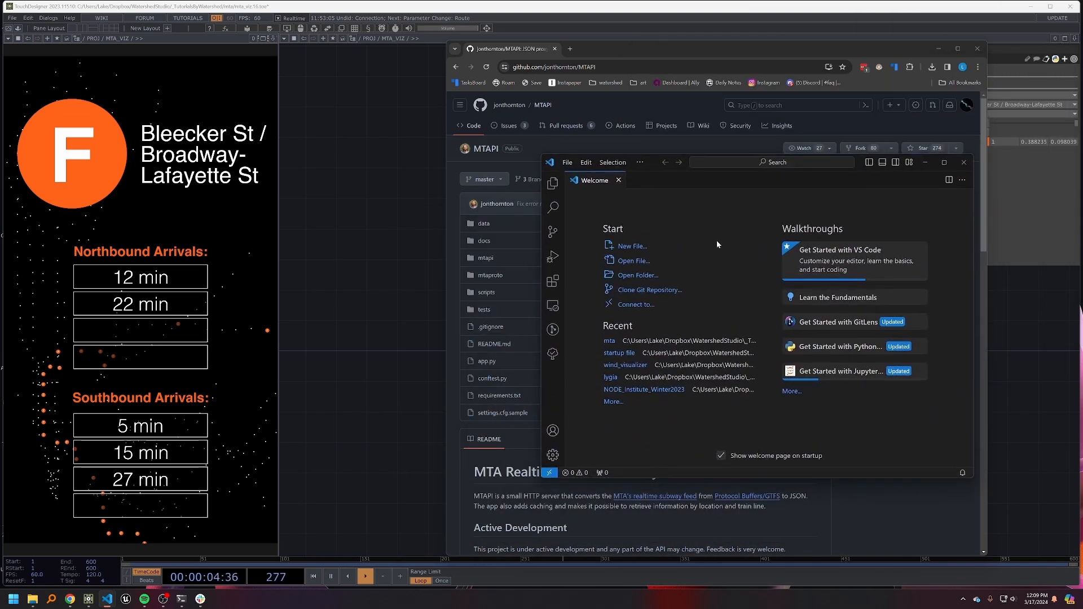
- Create a folder named live inside the _TutorialsByWatershed mta folder and open it as the VS Code project folder
left_click(569, 162)
left_click(665, 240)
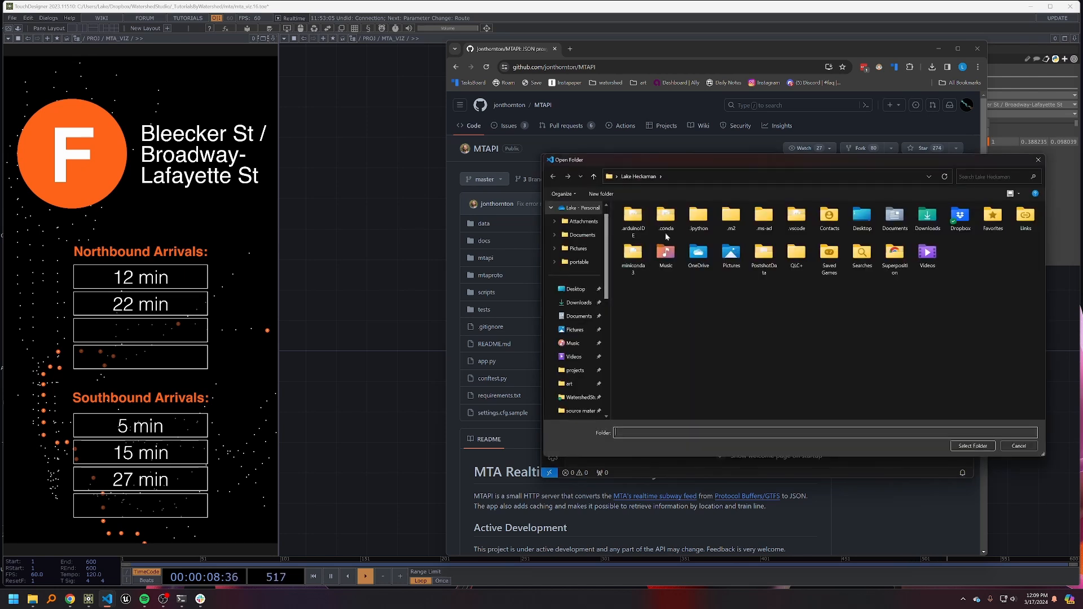
left_click(567, 398)
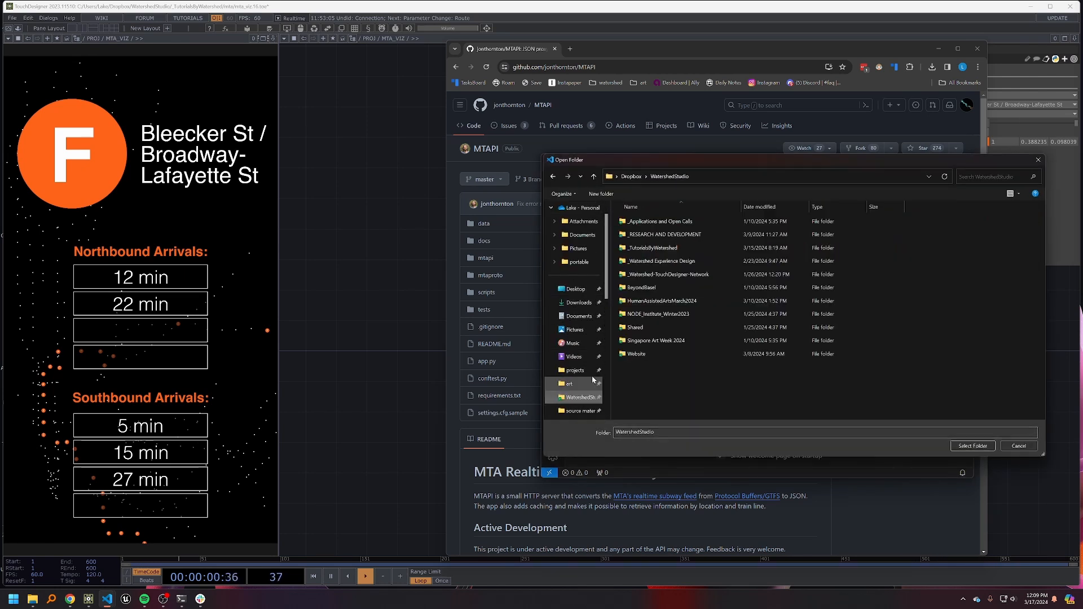
double_click(654, 248)
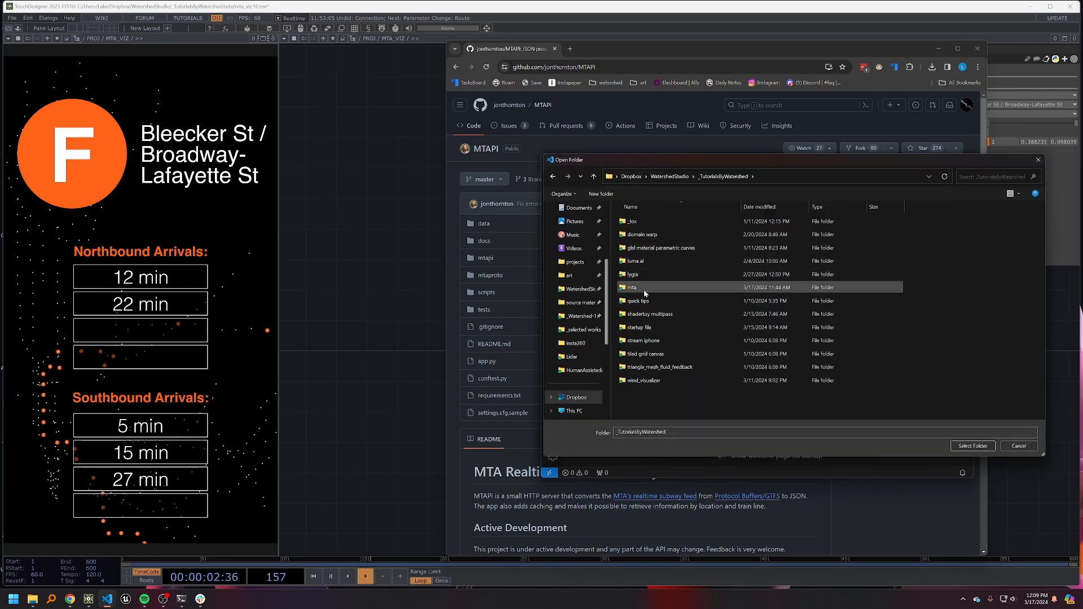
double_click(645, 289)
key("ctrl+shift+n")
type("live")
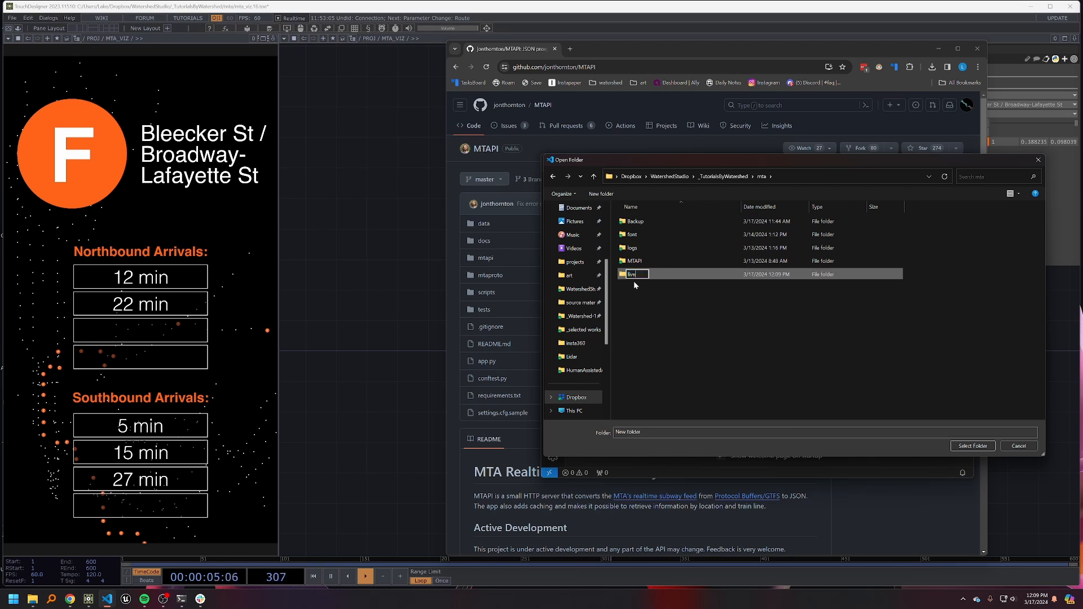
key("Return")
key("Return")
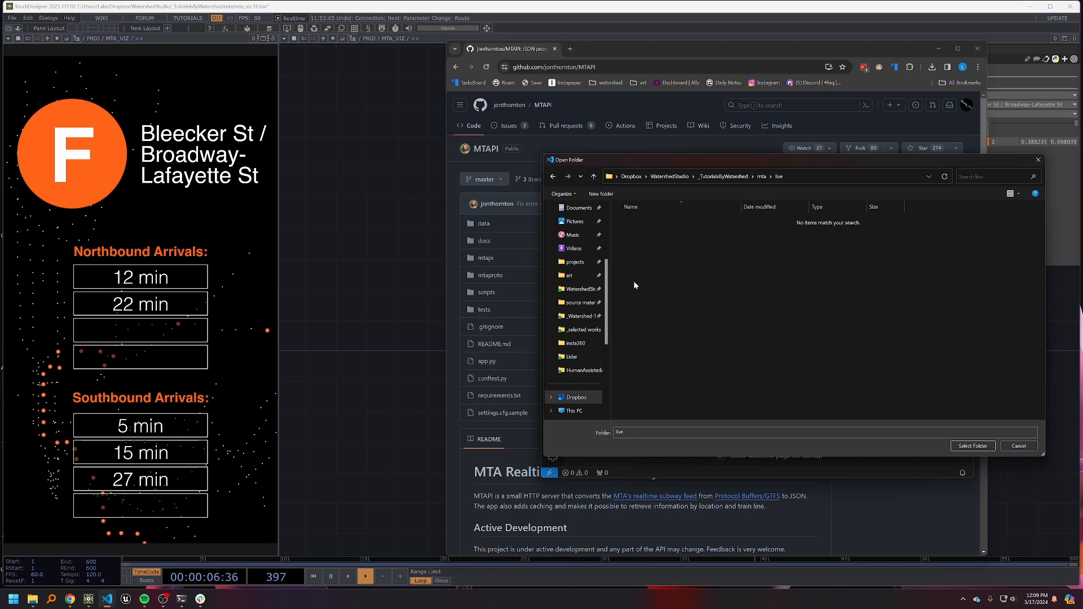
left_click(973, 446)
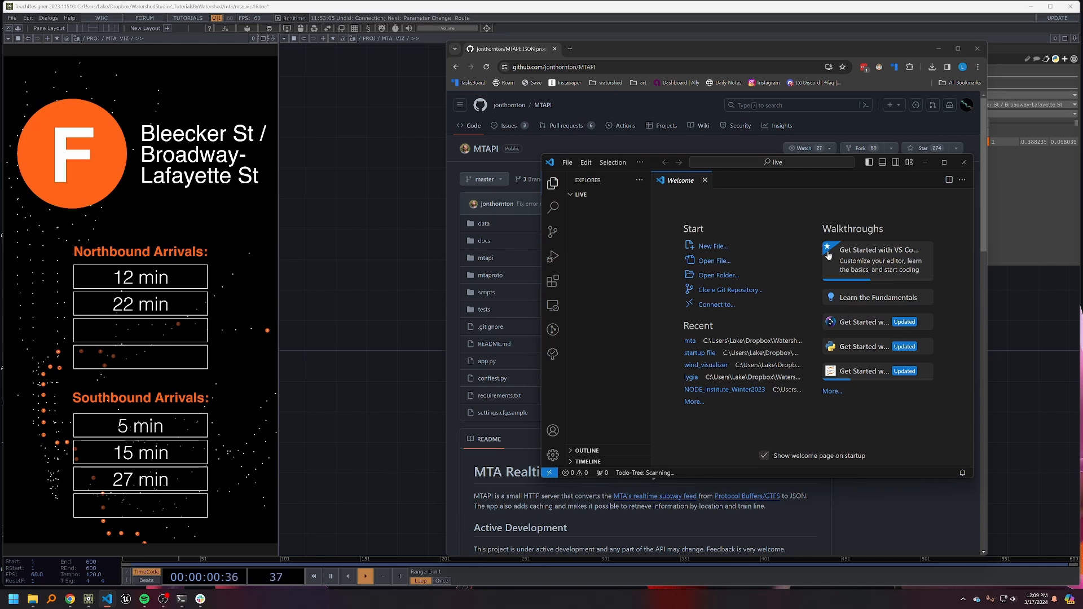
- Tile VS Code side by side with the TouchDesigner window and bring the MTAPI, display and composite nodes into view
key("super+Right")
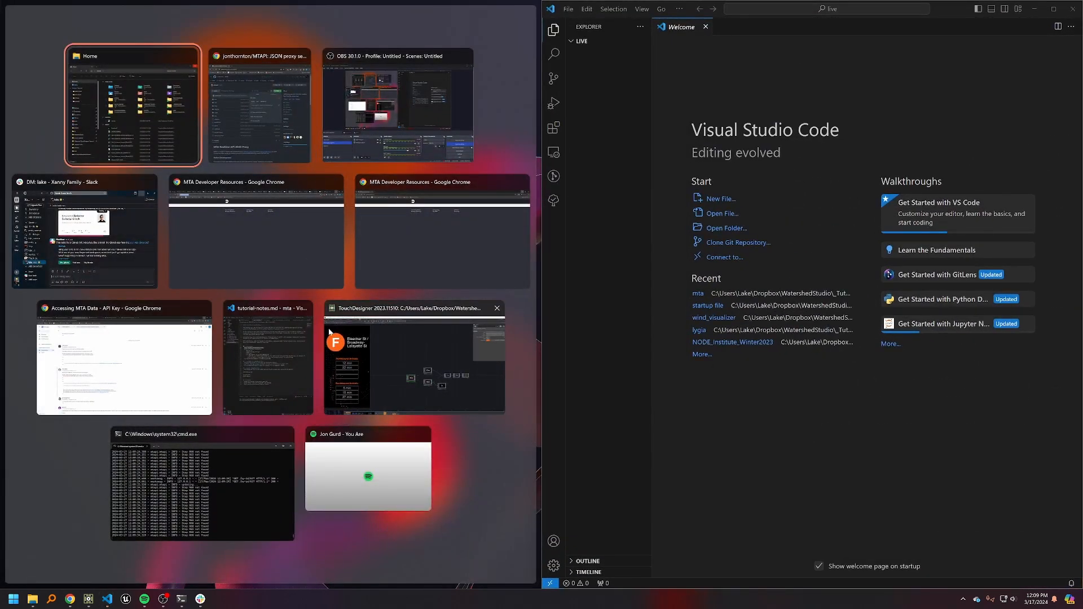
left_click(391, 360)
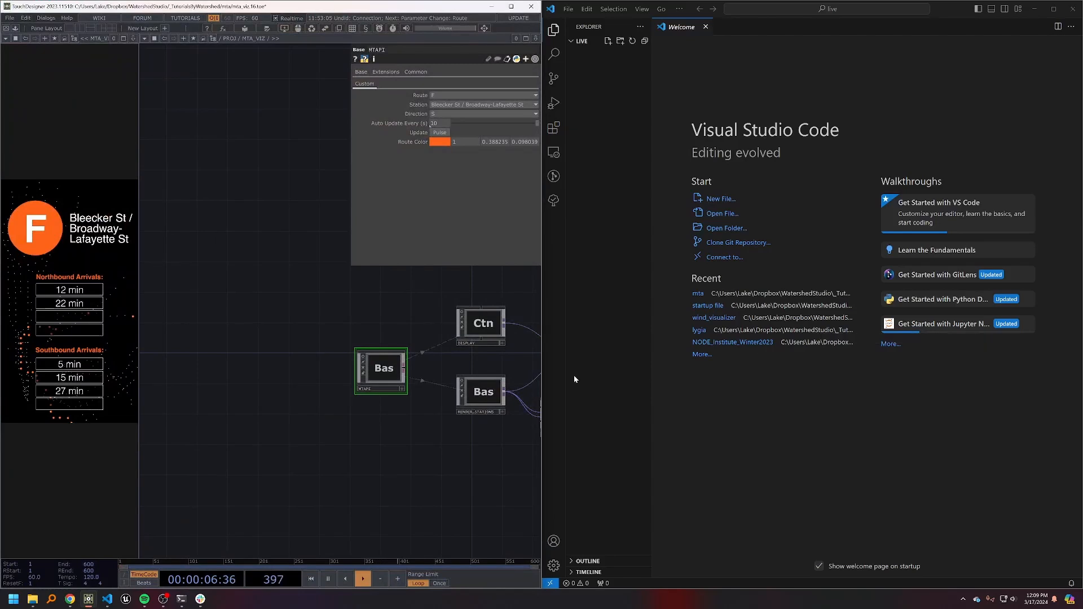
left_click_drag(390, 482, 278, 464)
left_click_drag(405, 435, 351, 436)
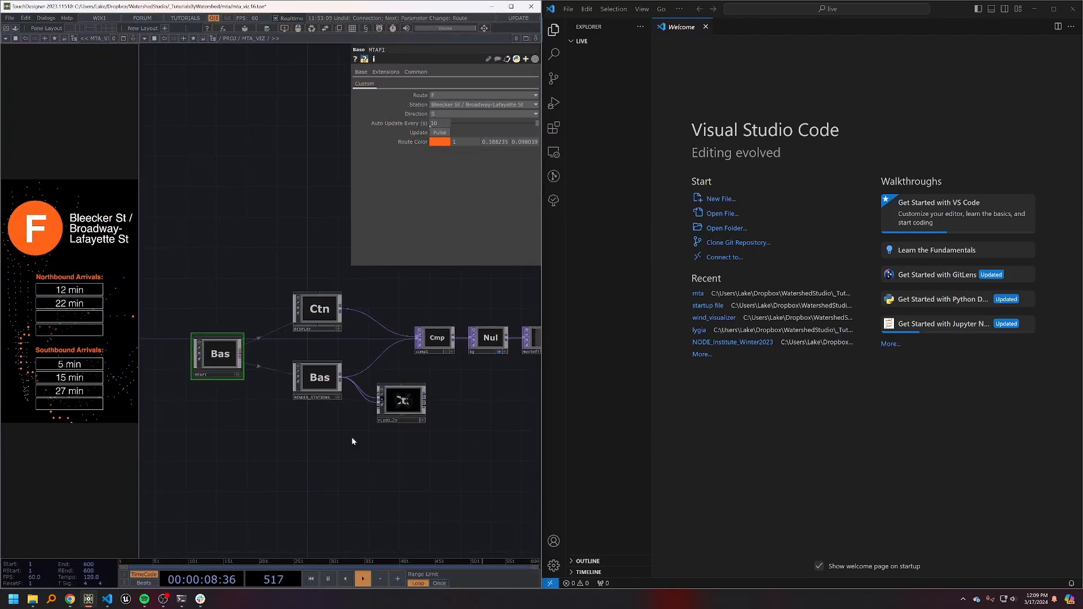
- Show the VS Code terminal and start a Git Bash session in the live folder
left_click(851, 460)
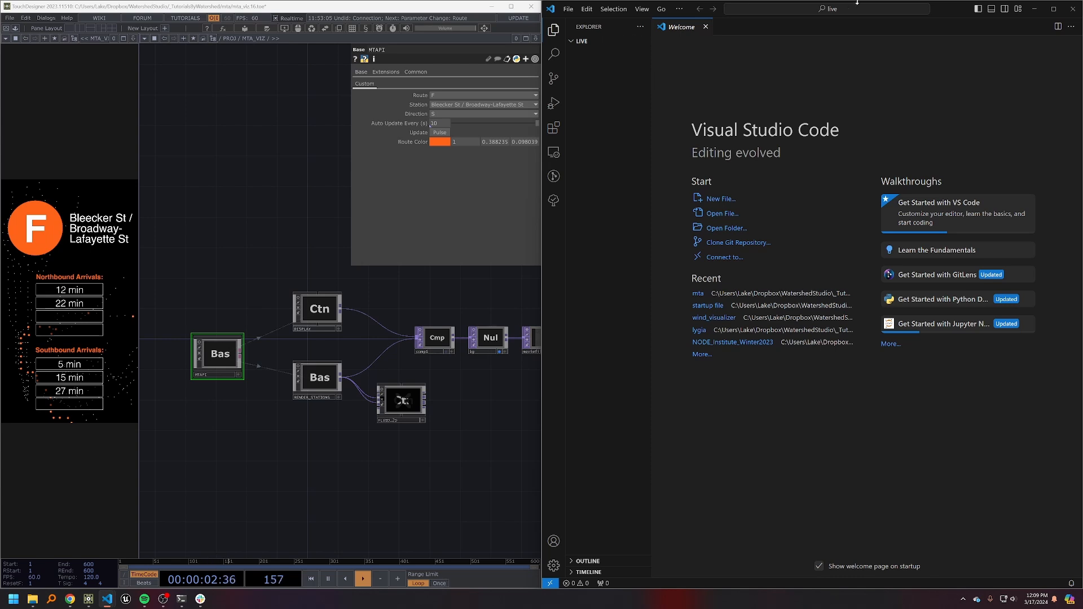
left_click(992, 10)
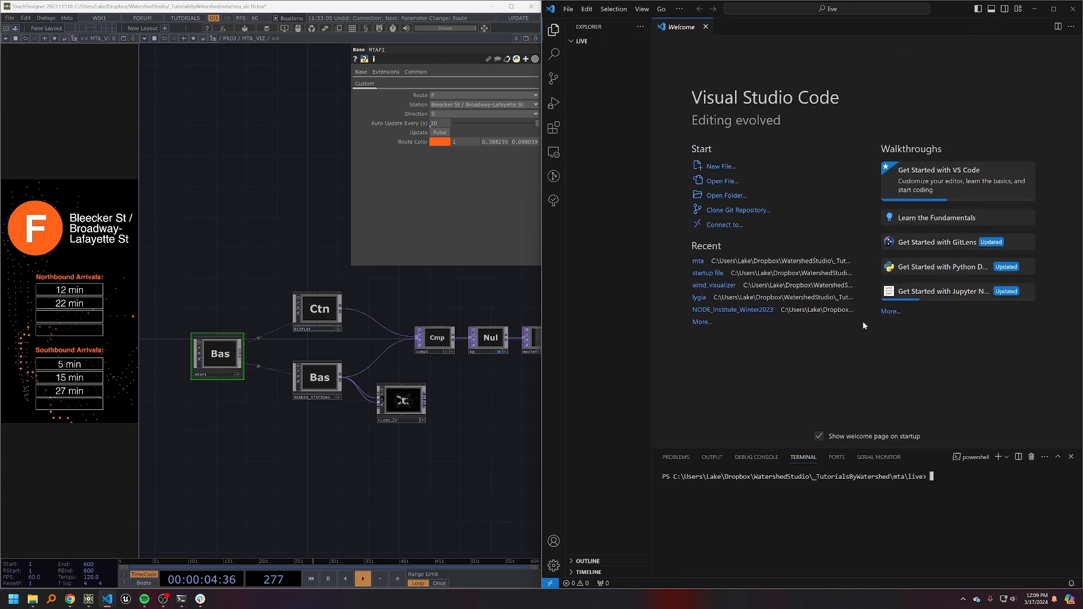
left_click(1007, 457)
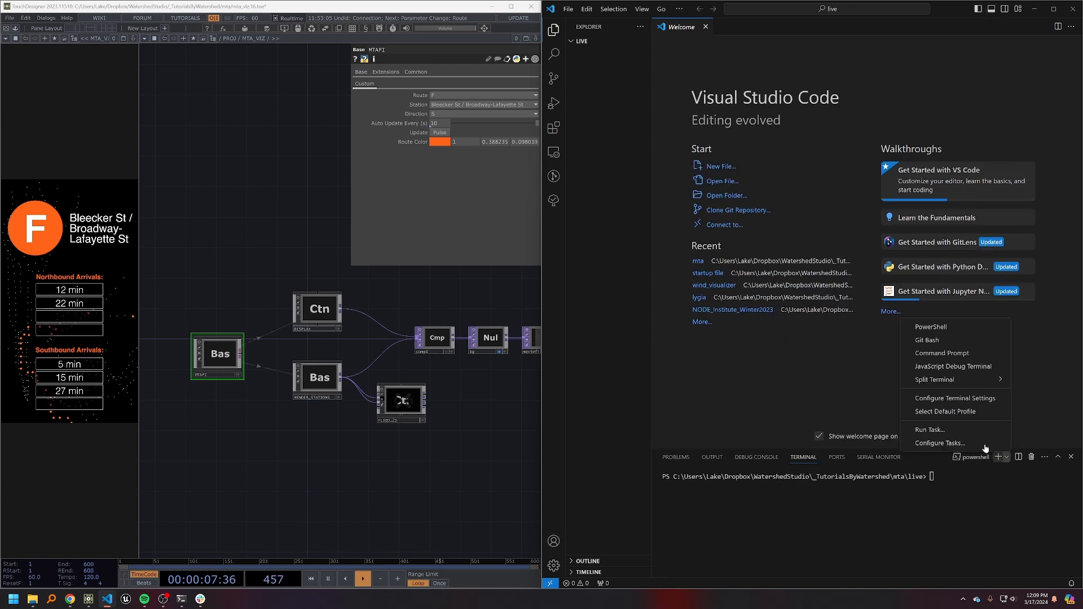
left_click(968, 347)
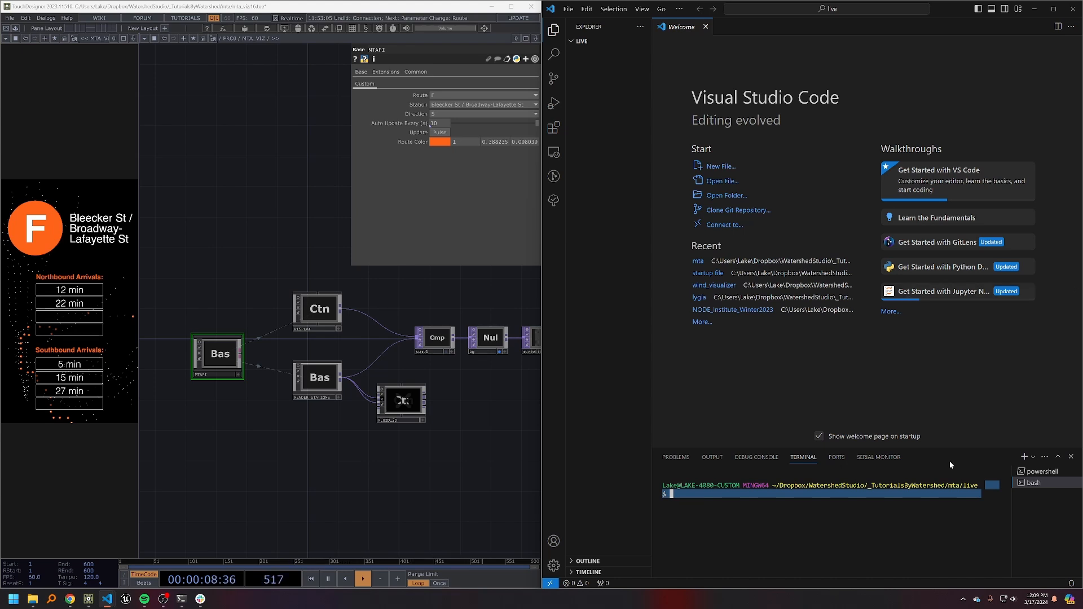
left_click(875, 488)
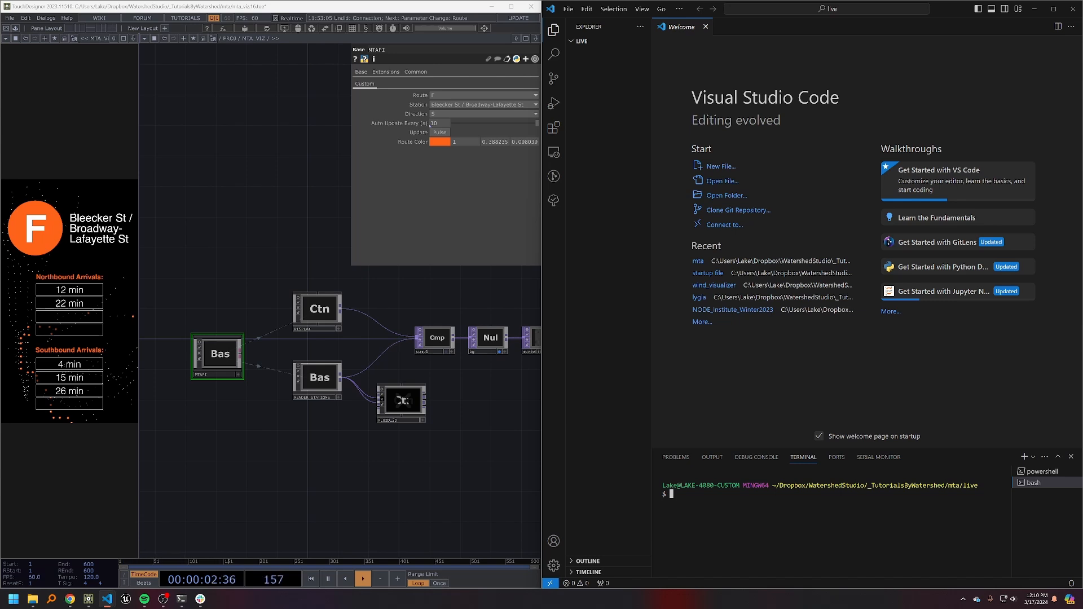
type("git clone")
type("https://github.com/jonthornton/MTAPI.git")
key("Return")
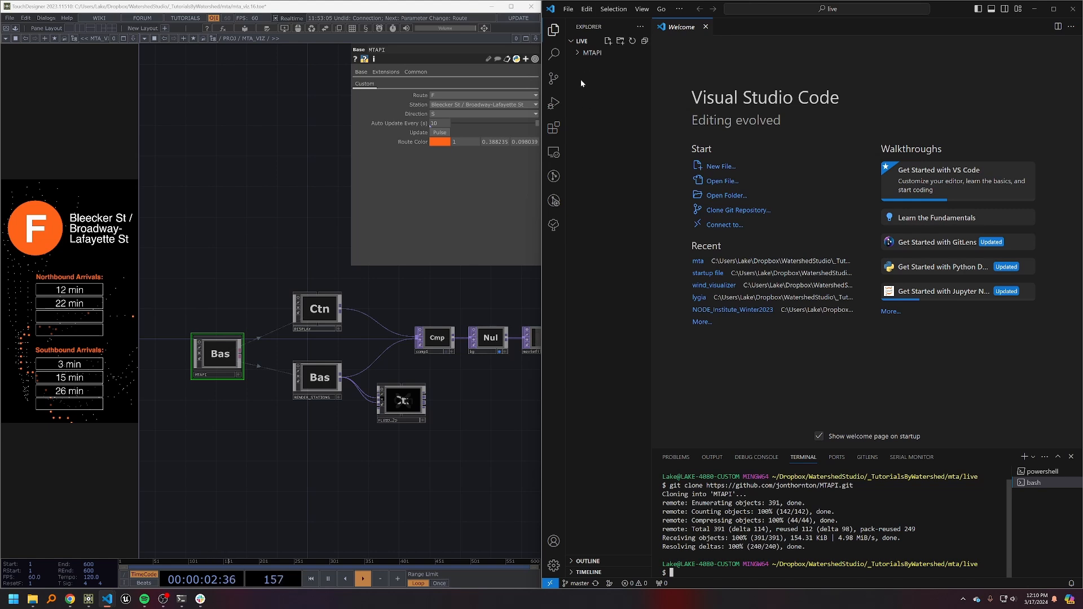
- Open settings.cfg.sample from the cloned MTAPI folder and rename the file to settings.cfg
left_click(583, 53)
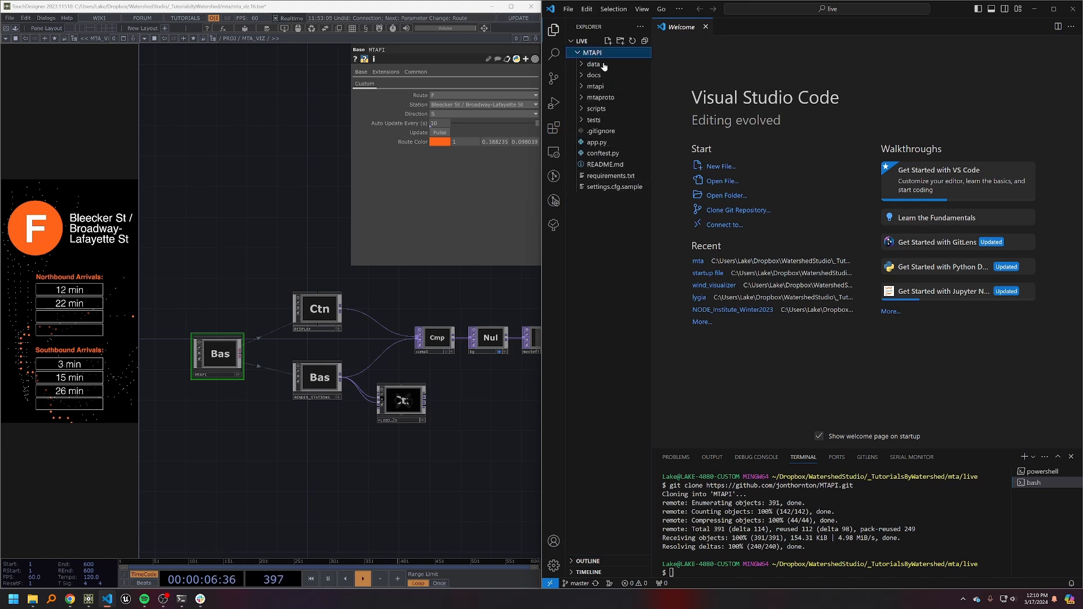
left_click(601, 188)
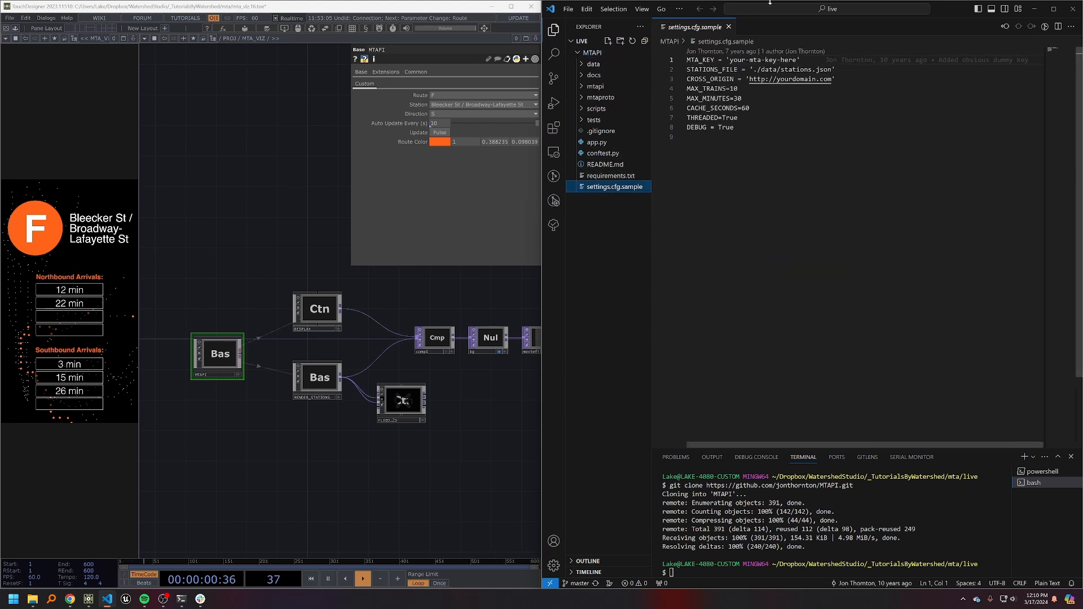
left_click(623, 189)
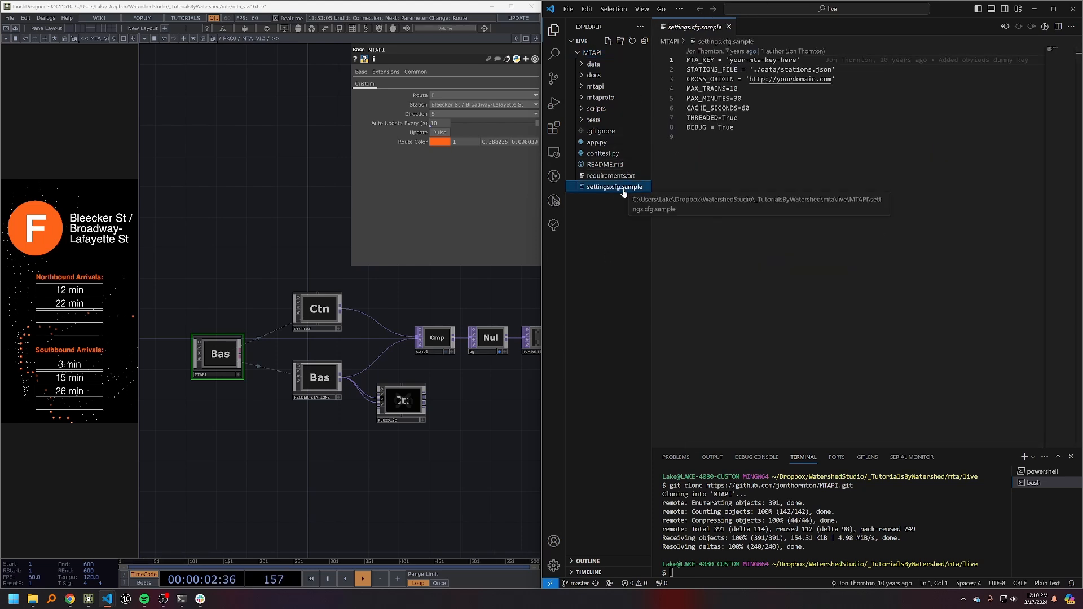
key("End")
key("BackSpace")
key("BackSpace")
key("BackSpace")
key("BackSpace")
key("BackSpace")
key("BackSpace")
key("BackSpace")
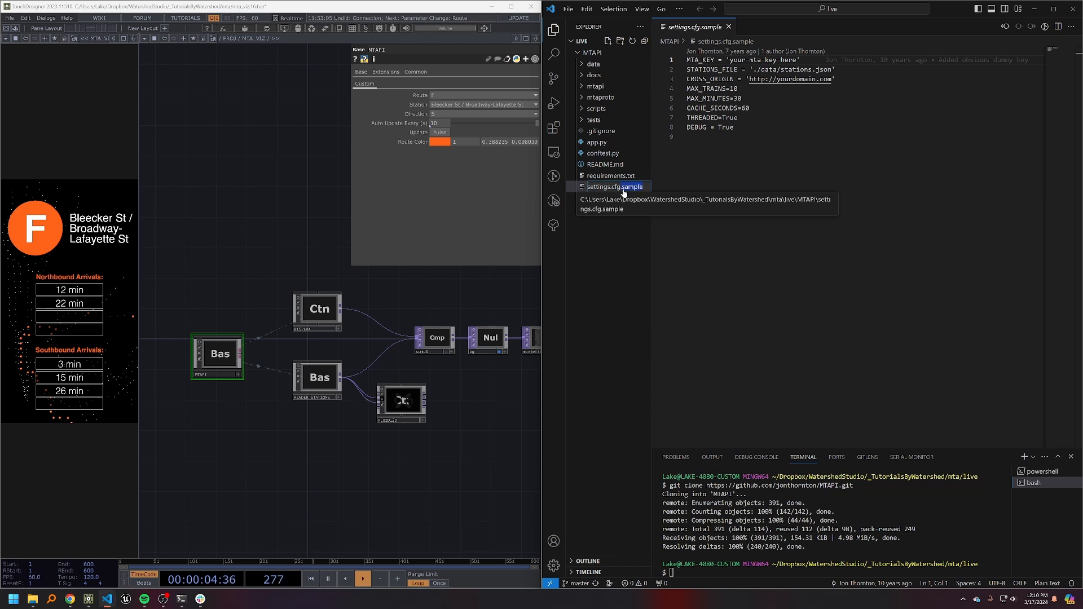
key("Return")
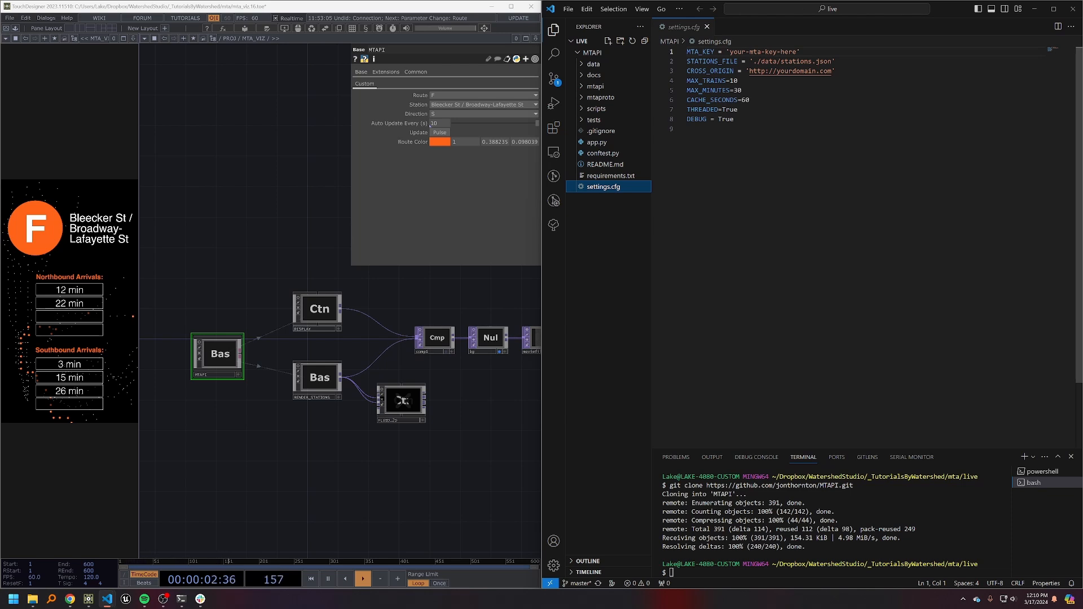
- Replace the MTA_KEY placeholder in settings.cfg with the MTA API key
left_click_drag(730, 52, 796, 51)
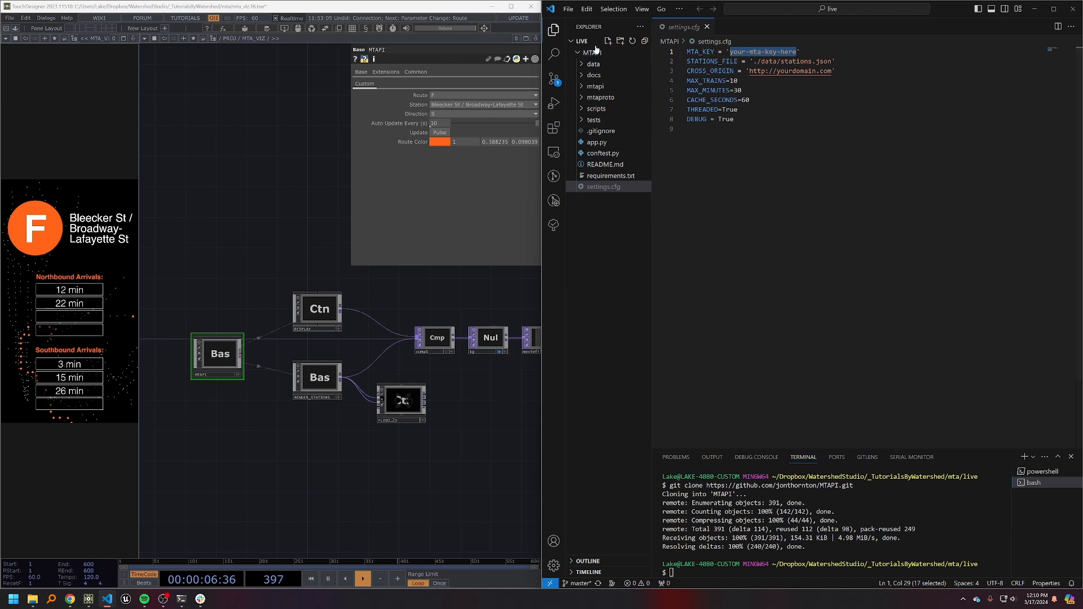
mouse_move(108, 599)
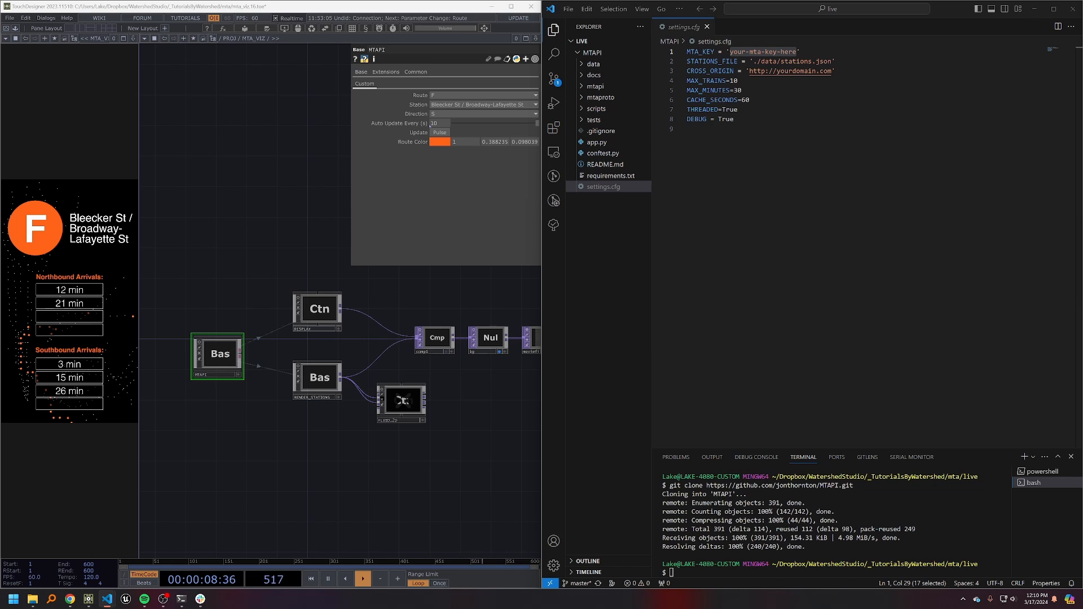
left_click(797, 60)
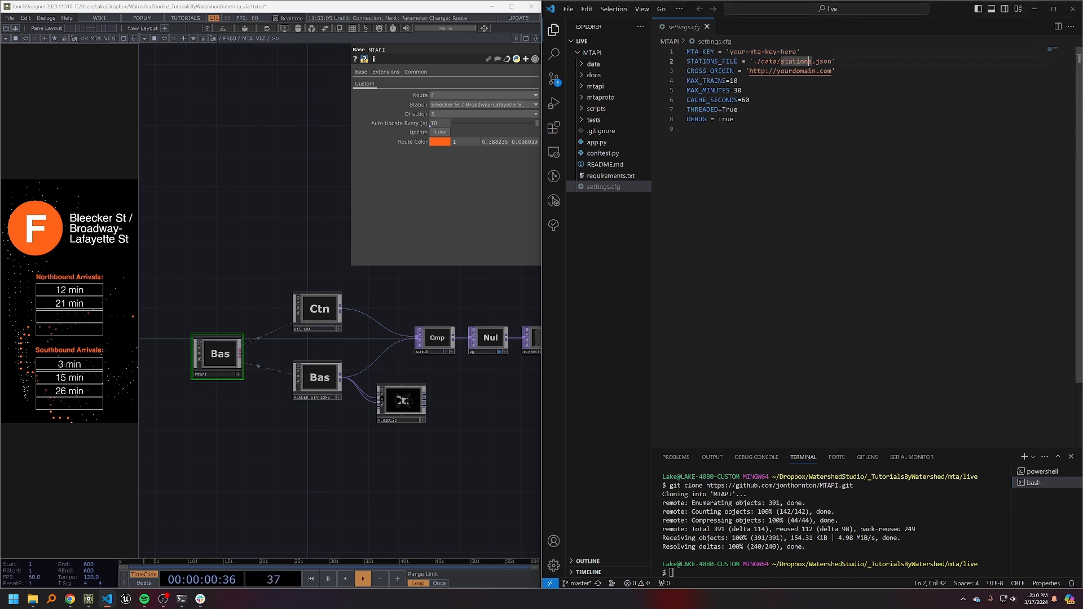
left_click_drag(797, 52, 729, 51)
key("ctrl+v")
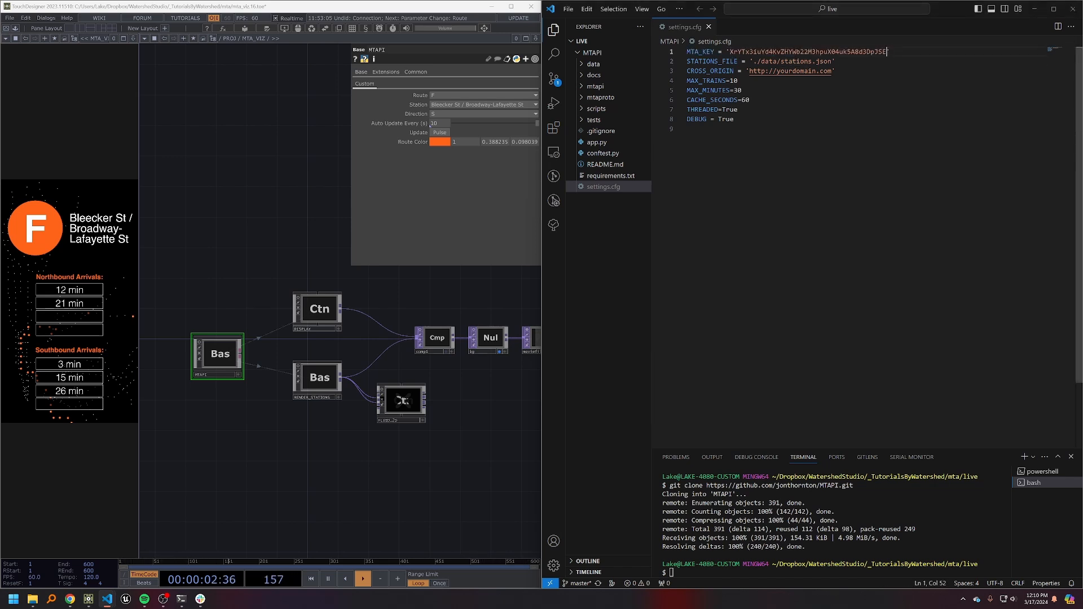
left_click(688, 129)
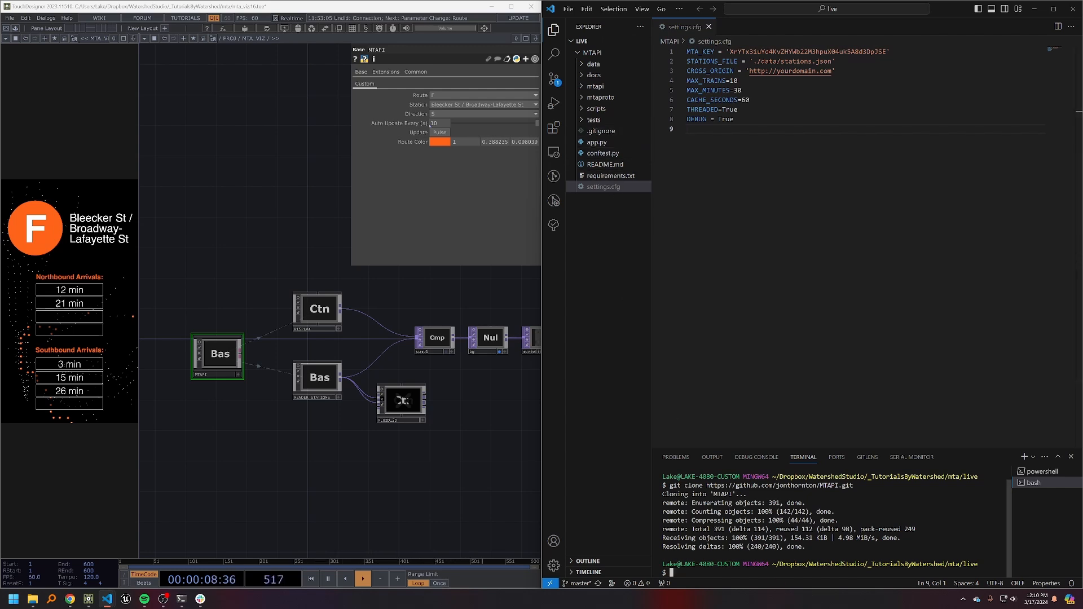
- Try to run app.py with Python from the live folder and close the Git Bash session
type("python app.py")
key("Return")
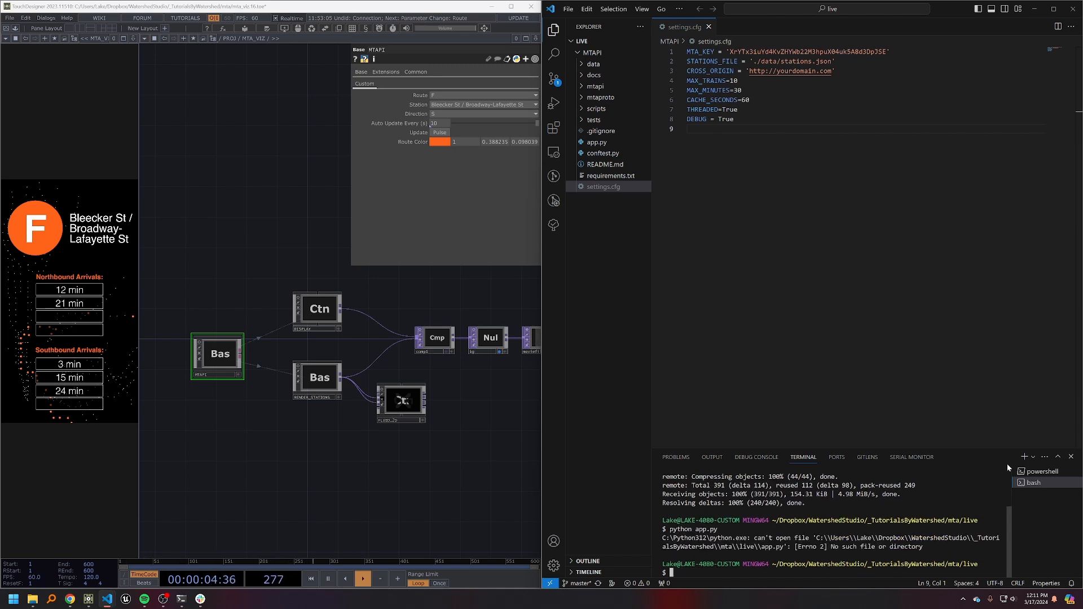
left_click(1072, 483)
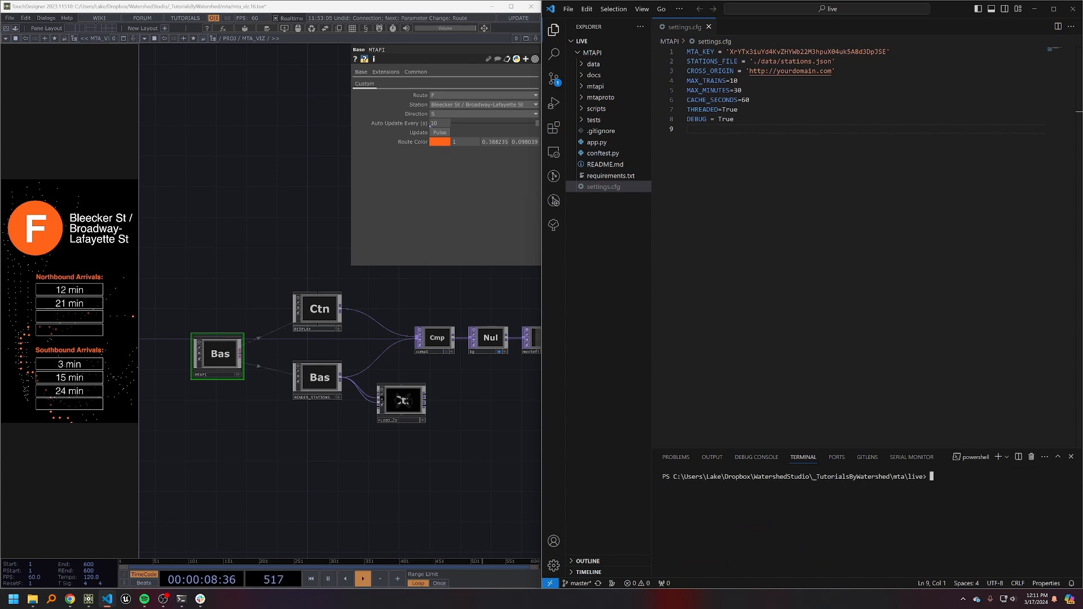
- Change the PowerShell session's directory to MTAPI and list the folder's contents
type("cd MT")
key("Tab")
type("MT")
key("BackSpace")
key("BackSpace")
key("BackSpace")
key("Return")
type("ls")
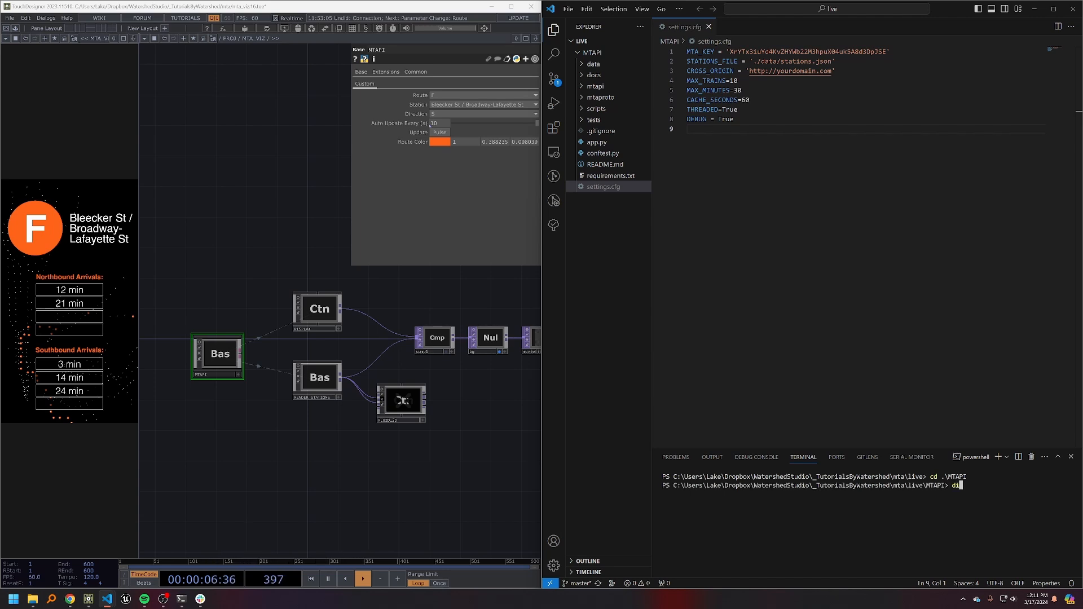
key("Return")
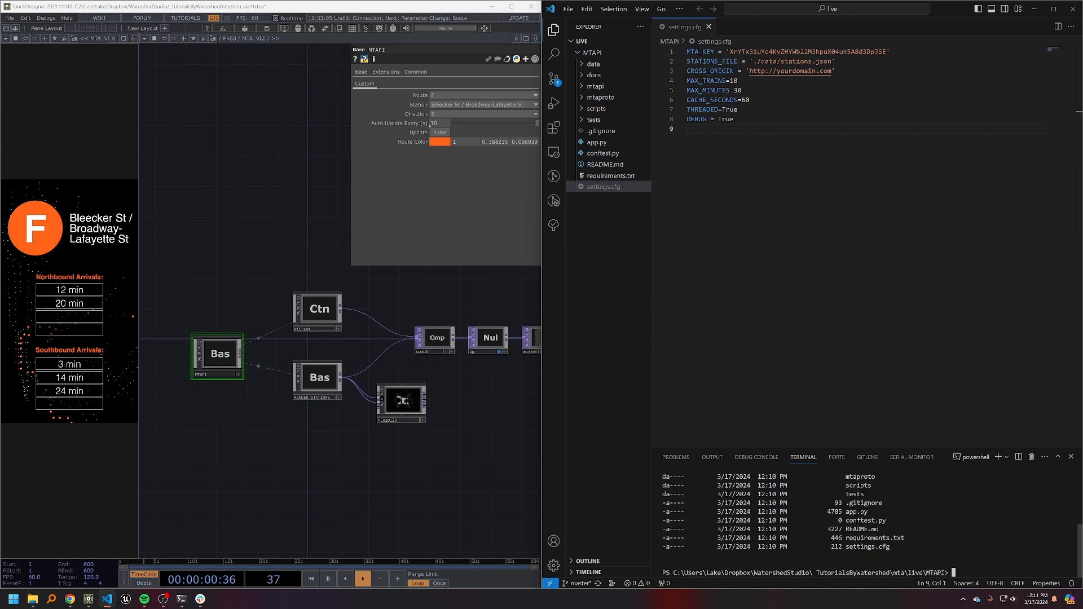
- Open README.md as a rendered preview and review the instructions for running the server
left_click(599, 165)
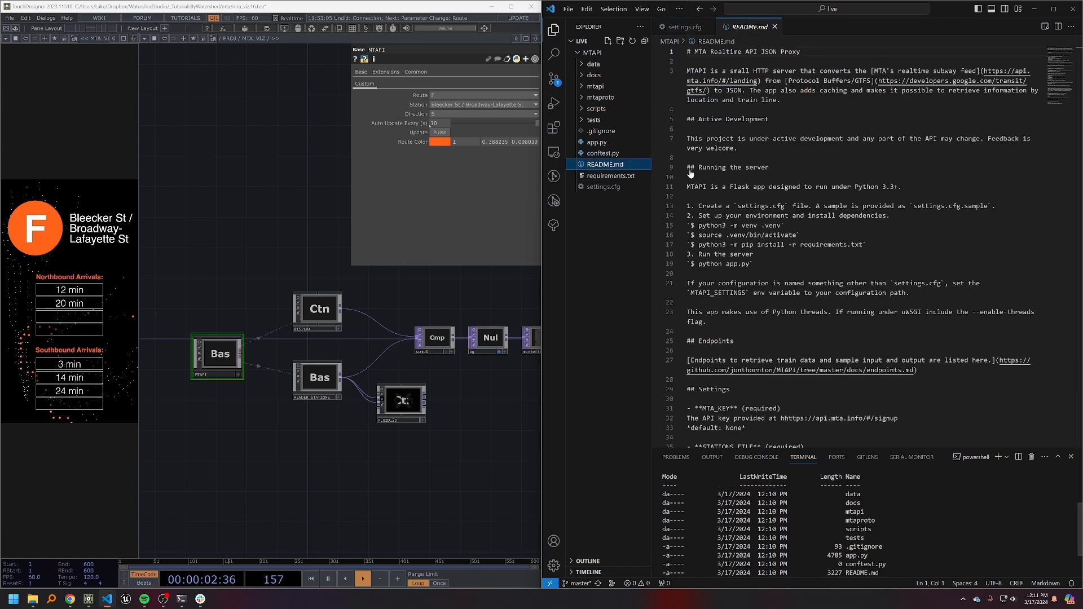
key("ctrl+shift+v")
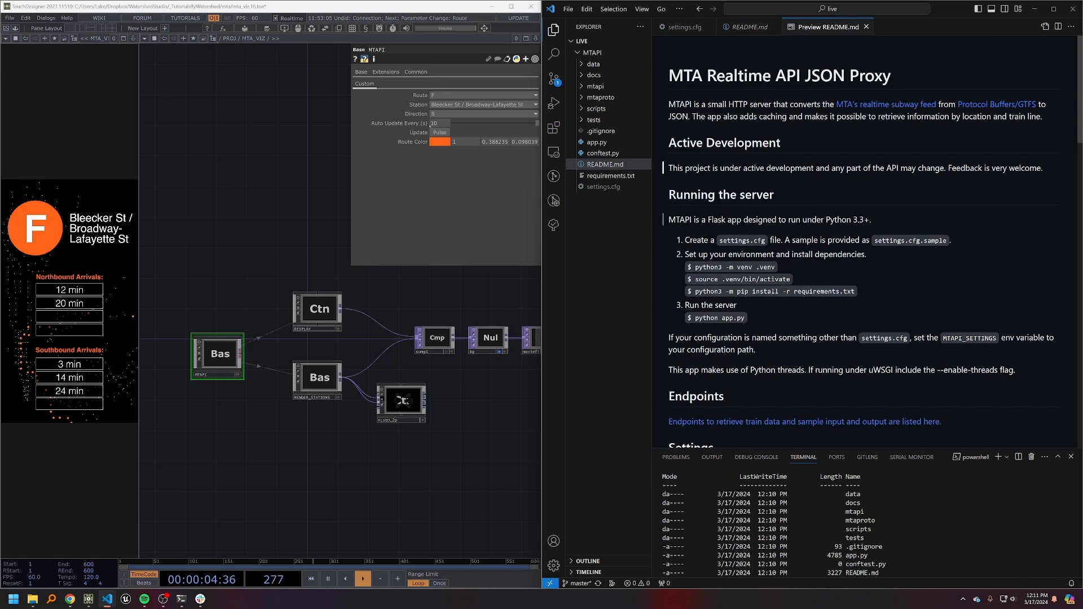
scroll(827, 272, "down", 8)
scroll(827, 273, "up", 7)
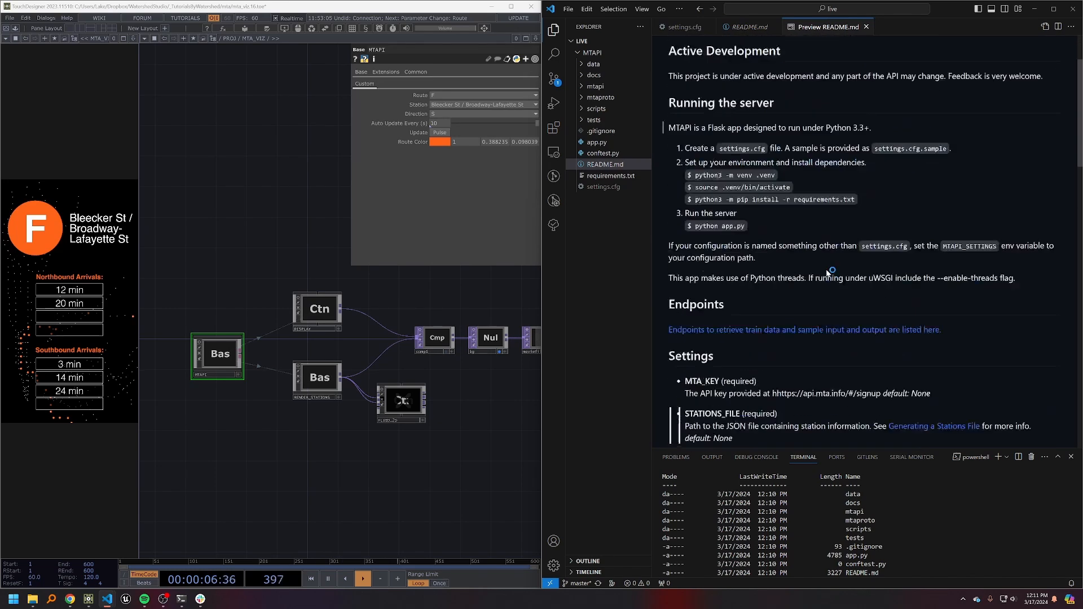
scroll(829, 277, "up", 2)
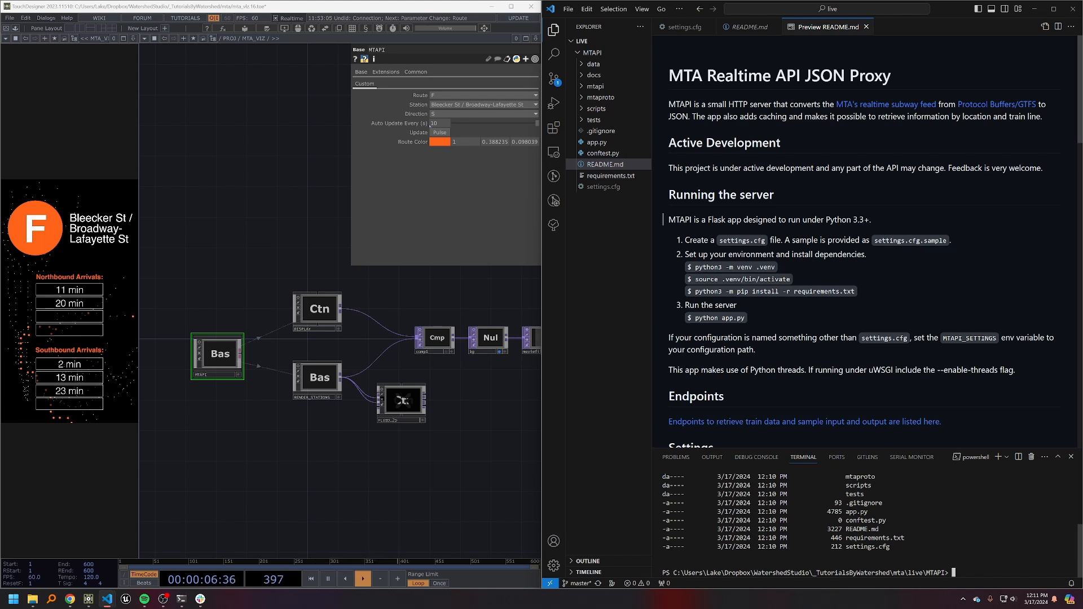
- Create a Python virtual environment named .venv and try to activate it with source .venv/bin/activate
type("python -m venv .venv")
key("Return")
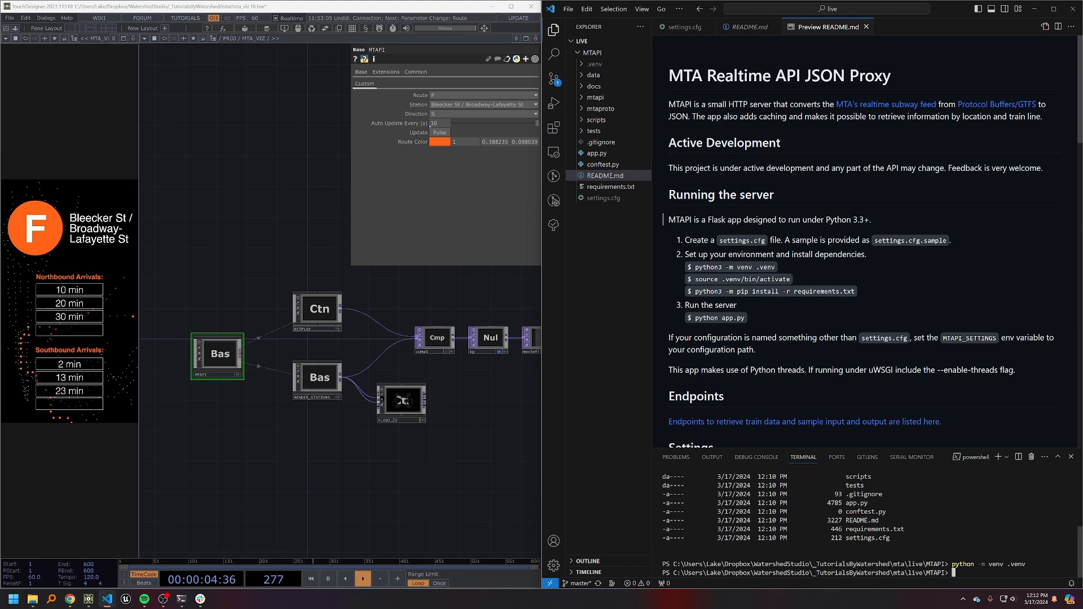
type("source .venv/bin/activate")
key("Return")
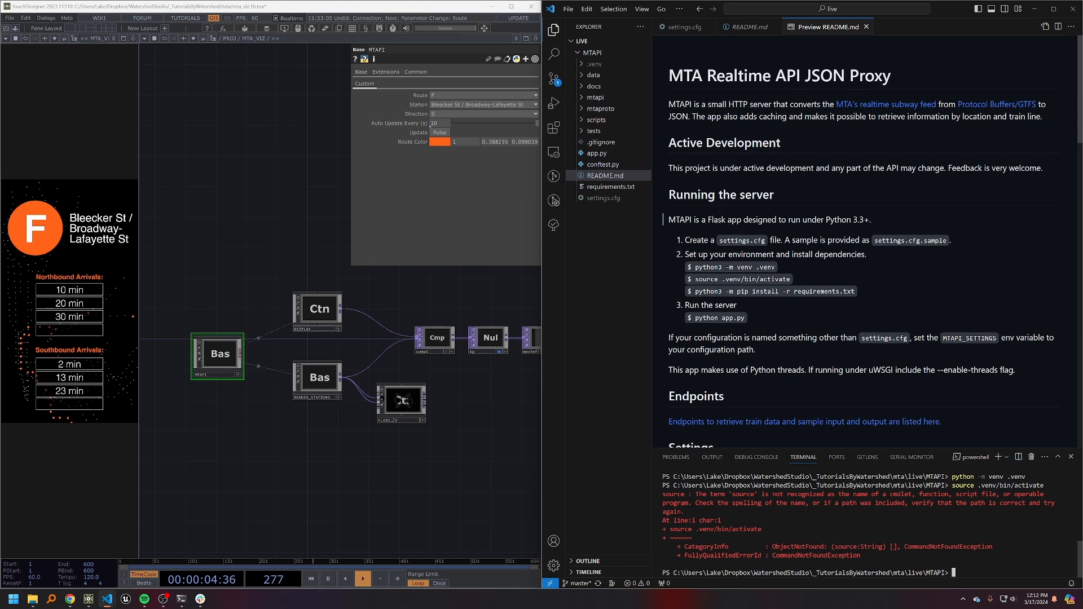
- Try to activate the virtual environment with python activate venv, and clear the terminal output
type("python activate venv")
key("Return")
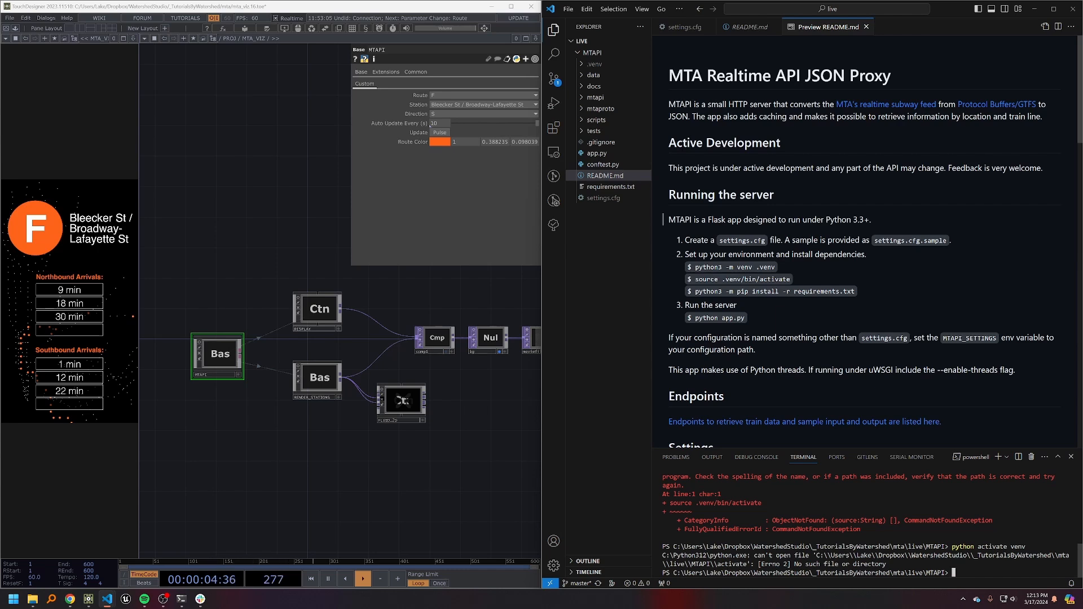
type("clear()")
key("Return")
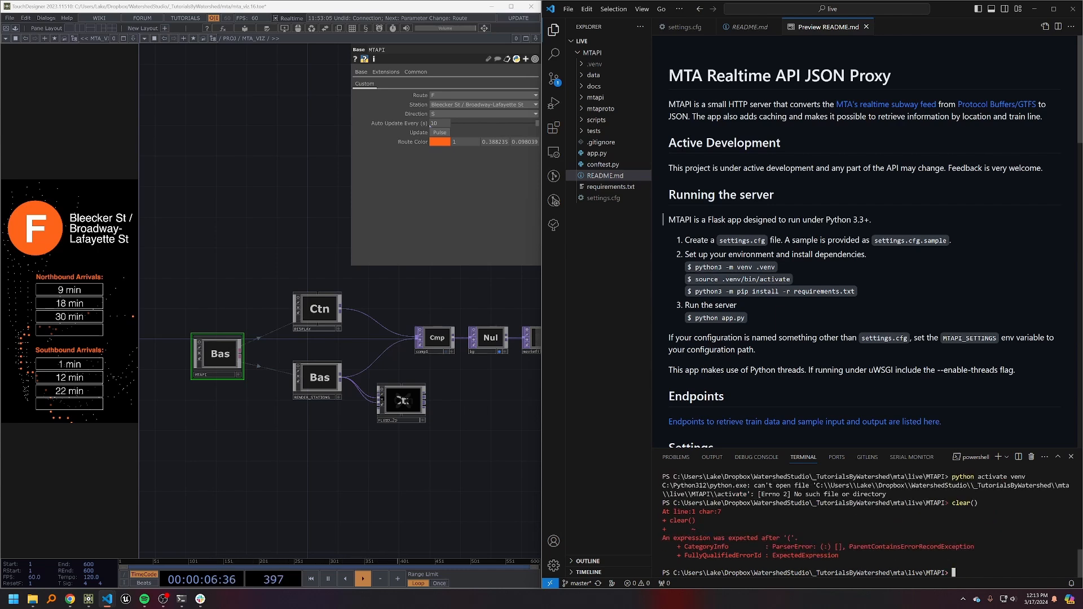
type("clear")
key("Return")
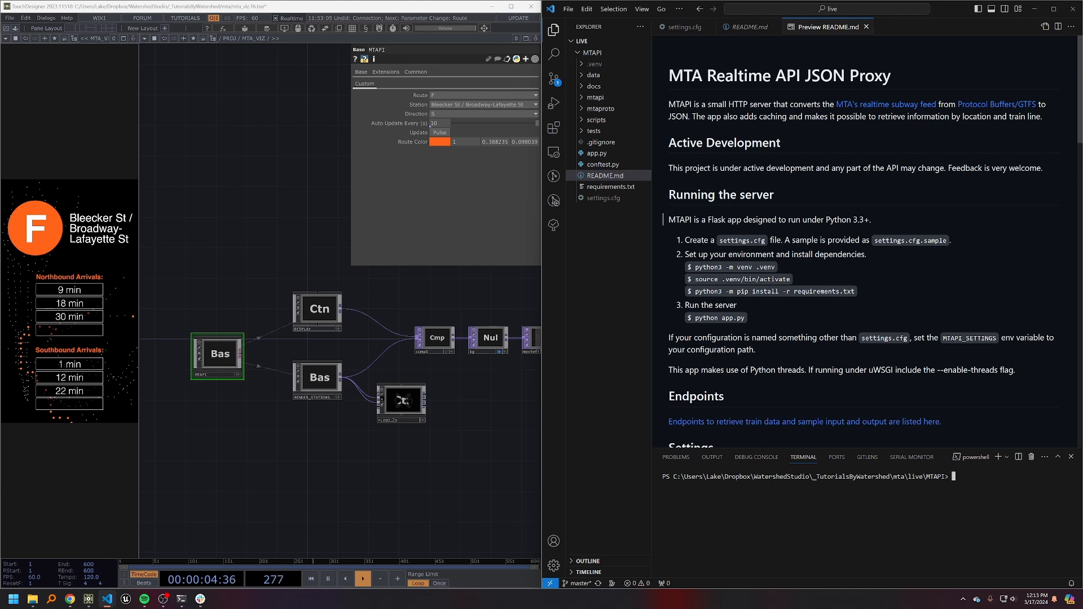
- Create the .venv virtual environment again with Python, and install the requirements.txt packages and Flask with pip
type("python -m vev")
key("BackSpace")
type("nv .venv")
key("Return")
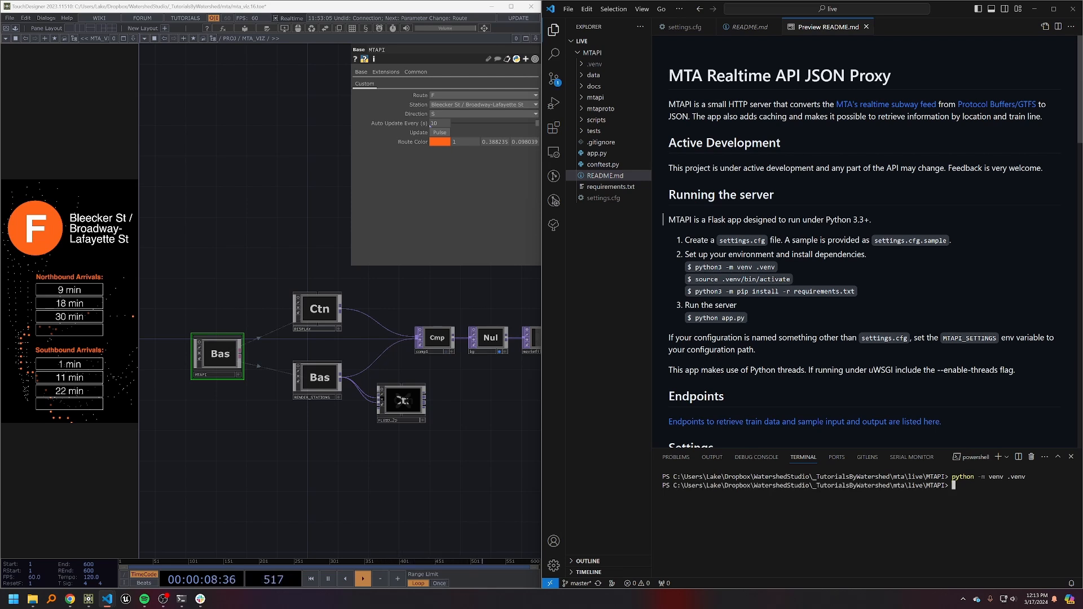
type("python -m pip install -r requirements.txt")
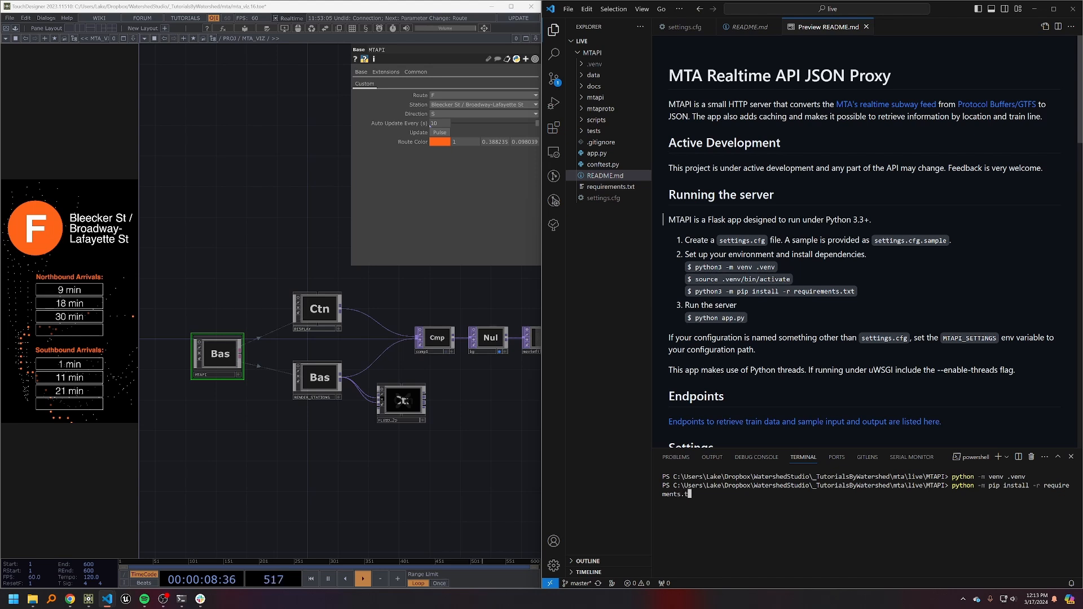
key("Return")
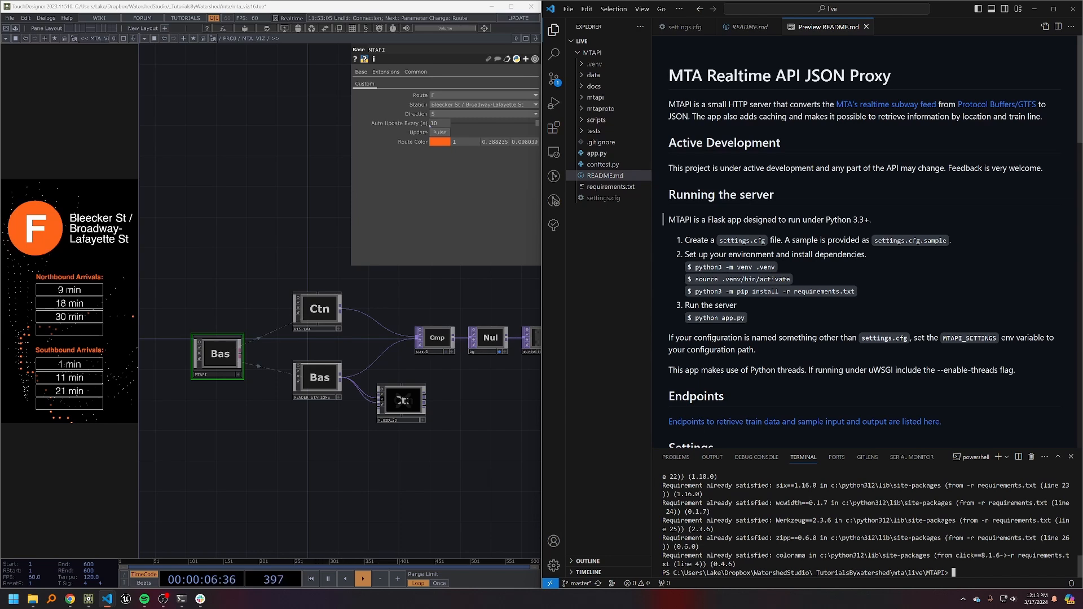
type("pip install flask")
key("Return")
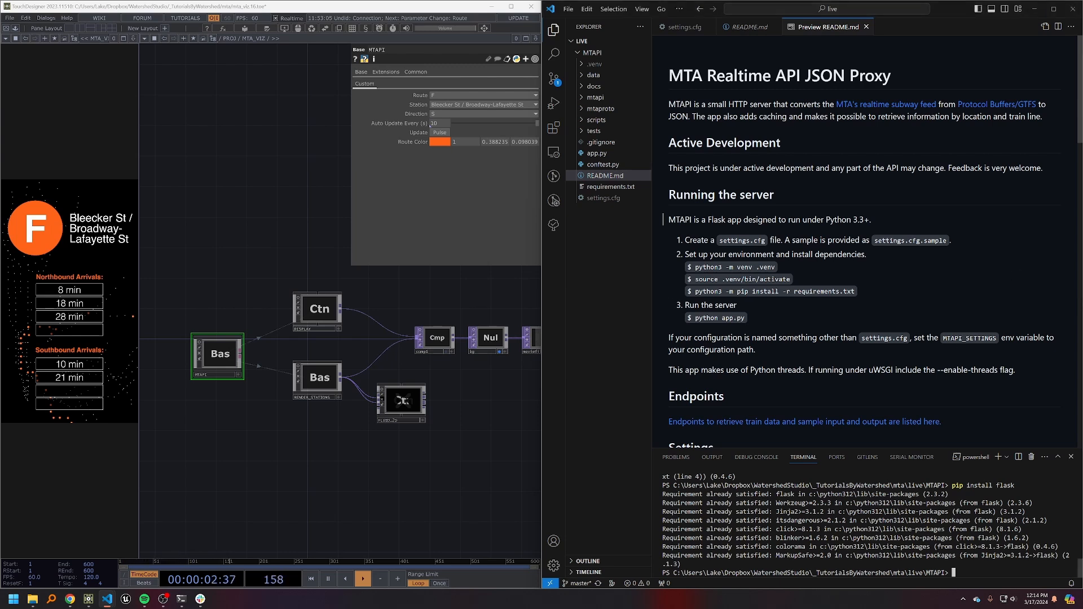
- List the MTAPI folder's contents and start the server by running app.py with Python
type("ls")
key("Return")
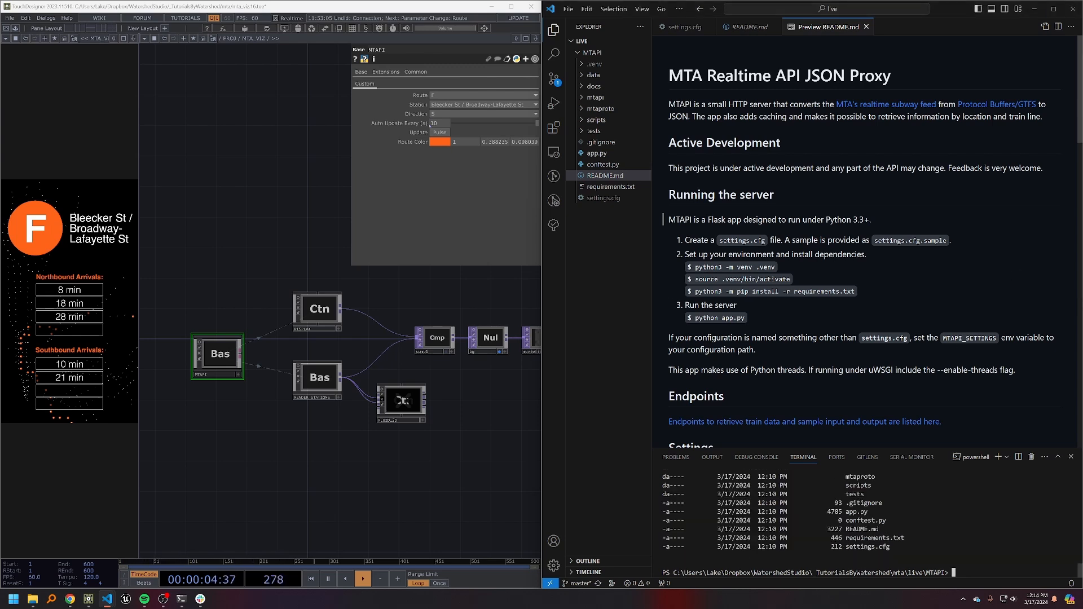
type("python app.py")
key("Return")
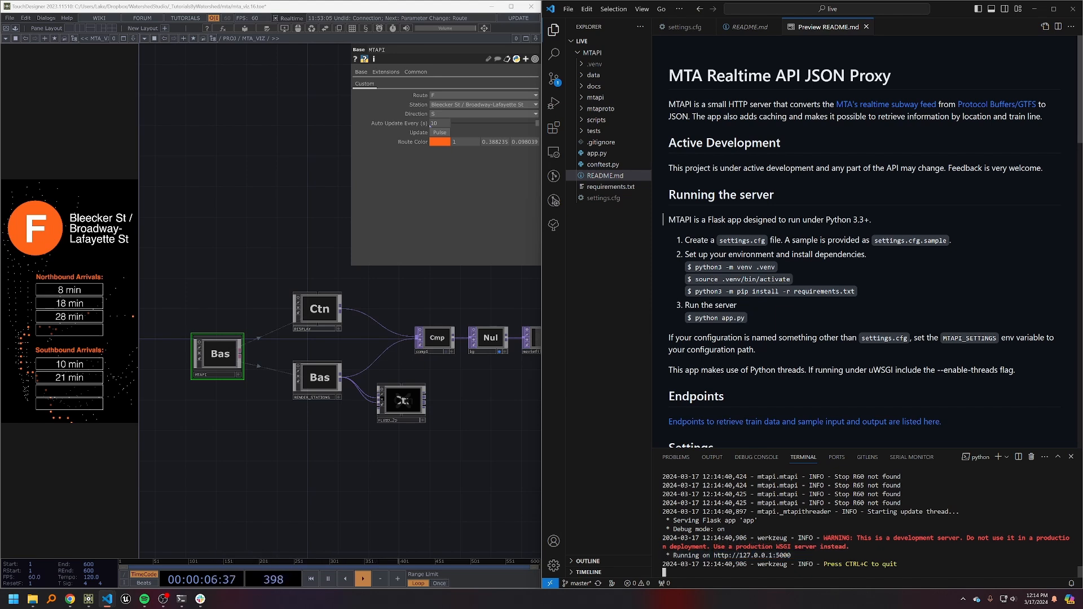
key("alt+Tab")
key("alt+Tab")
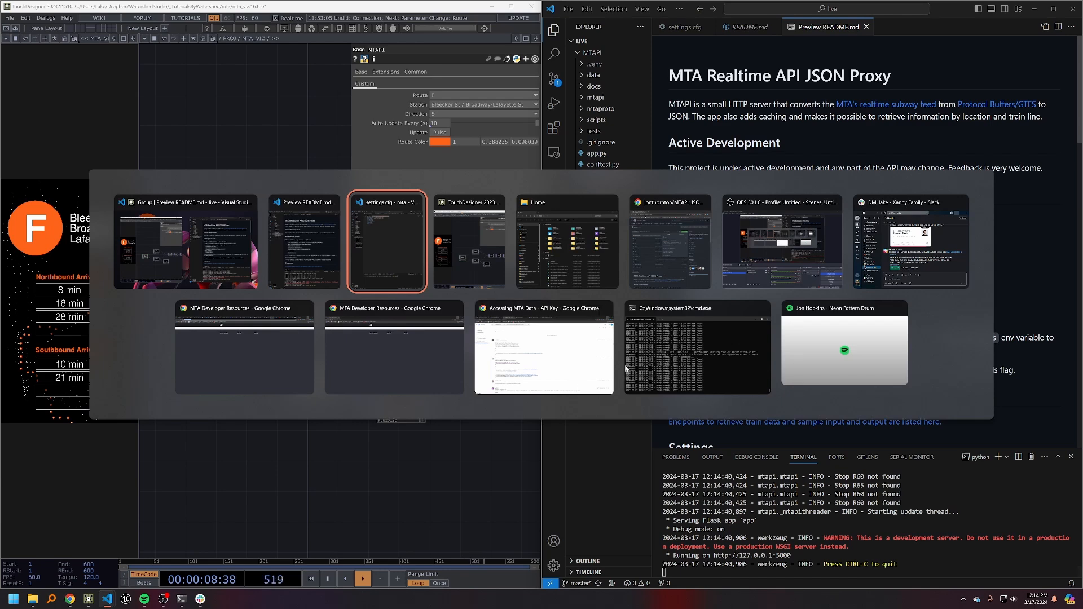
key("alt+Tab")
key("alt+Tab")
key("alt+Tab")
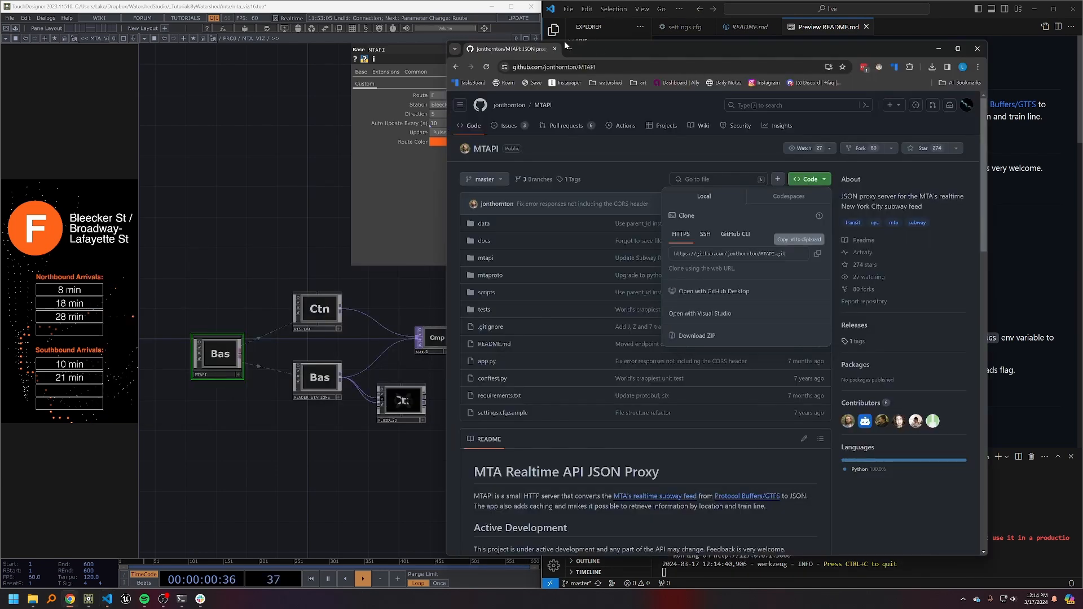
left_click(568, 47)
type("http://127.0.0.1:5000")
key("Return")
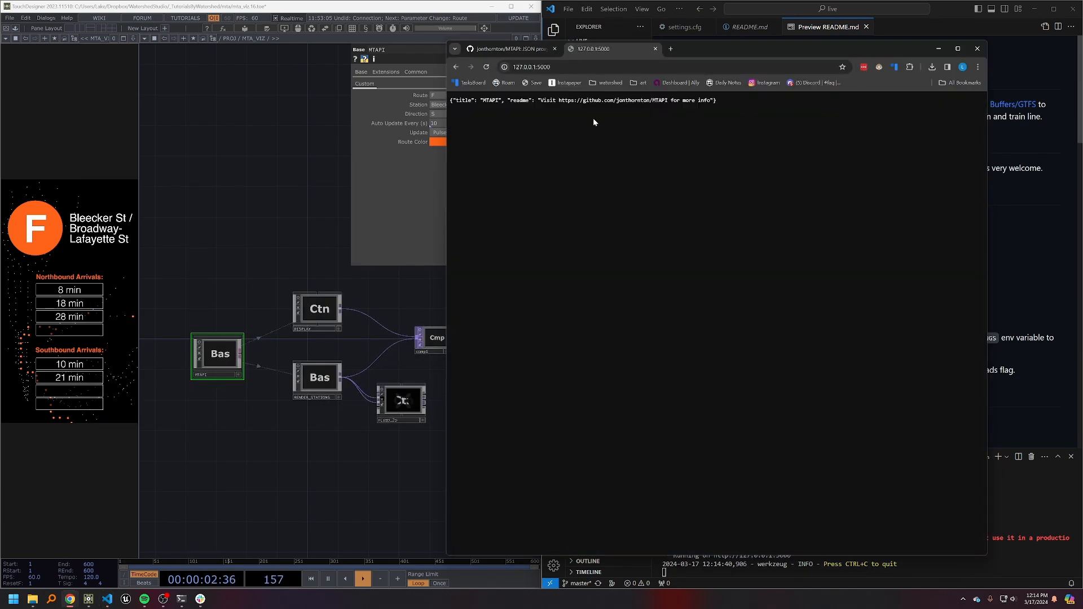
left_click_drag(751, 111, 440, 97)
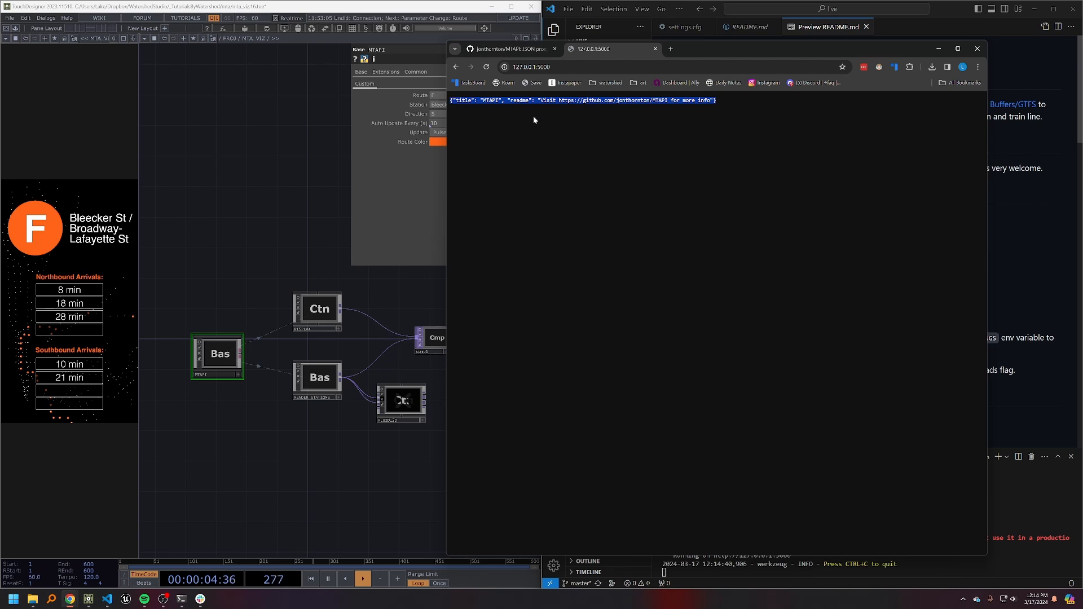
- Return to VS Code, open the endpoints documentation linked in the README preview, and look through its endpoints and sample output
left_click(507, 48)
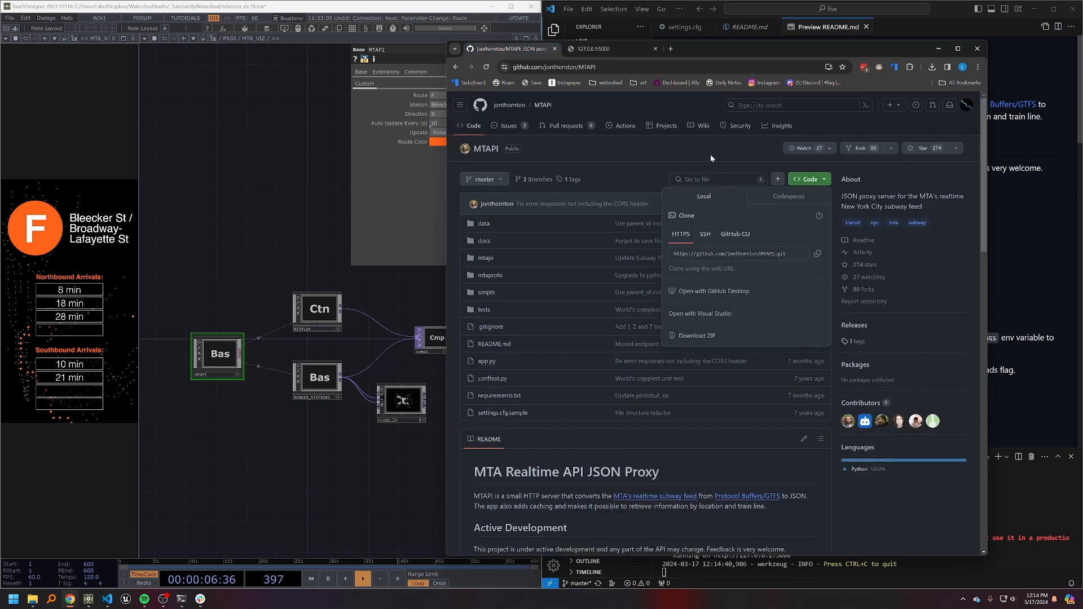
left_click(947, 15)
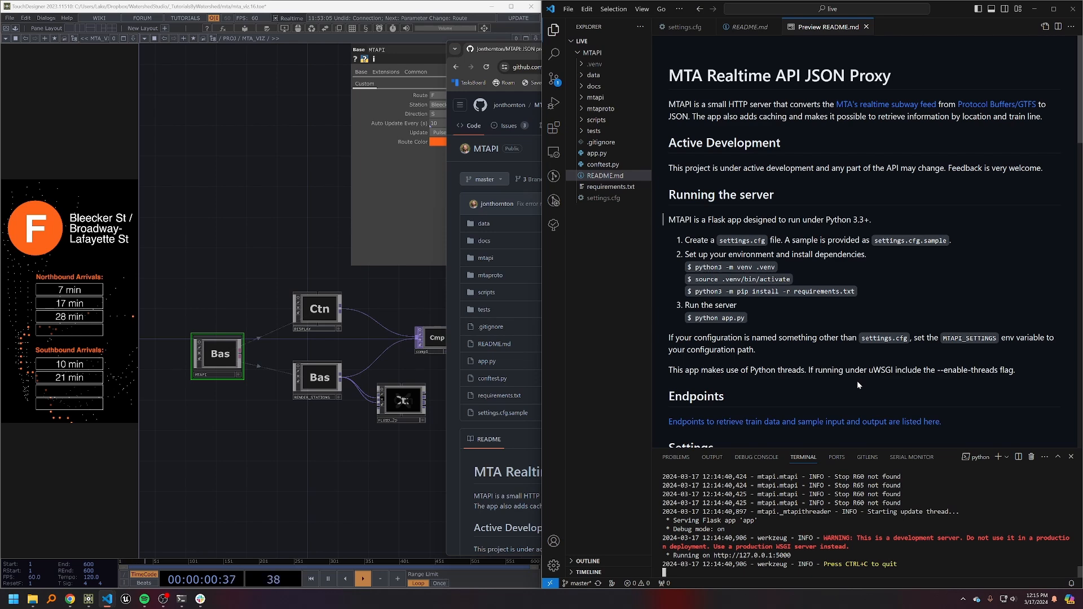
left_click(766, 421)
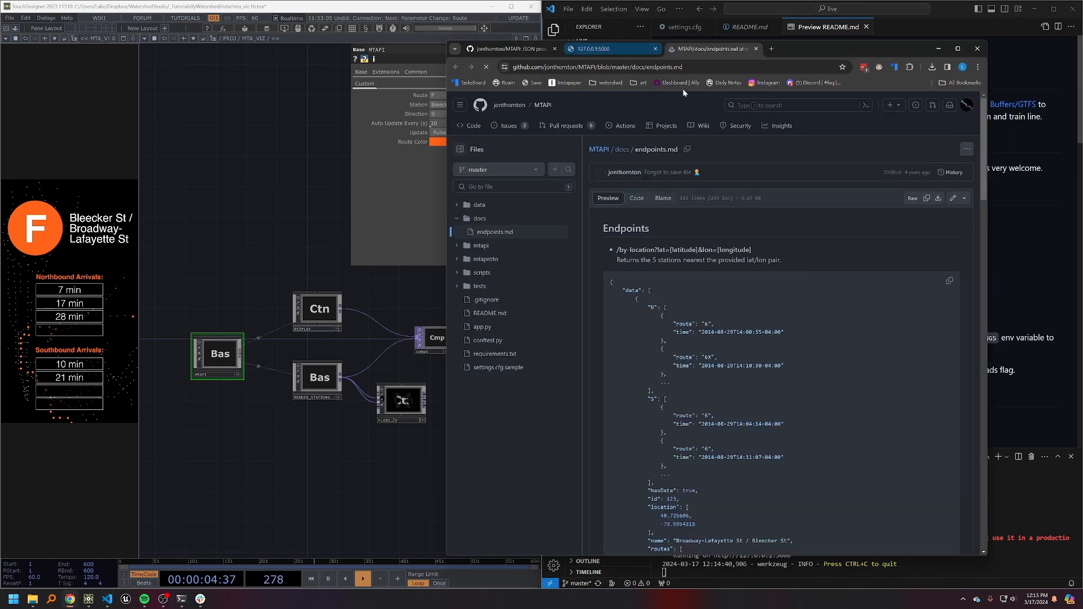
scroll(738, 339, "down", 1)
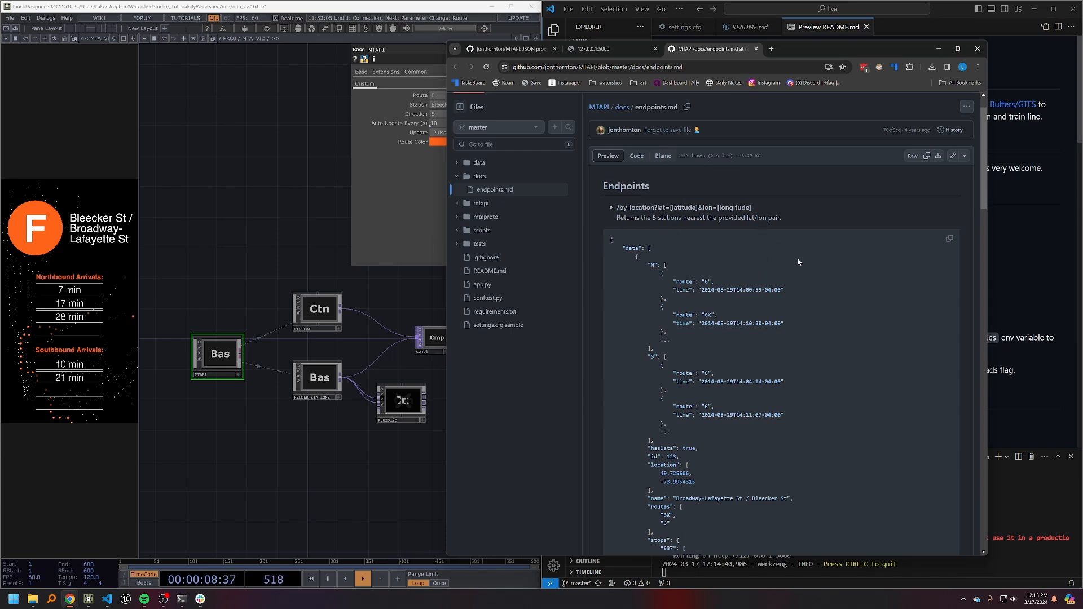
scroll(797, 257, "down", 10)
scroll(879, 393, "up", 10)
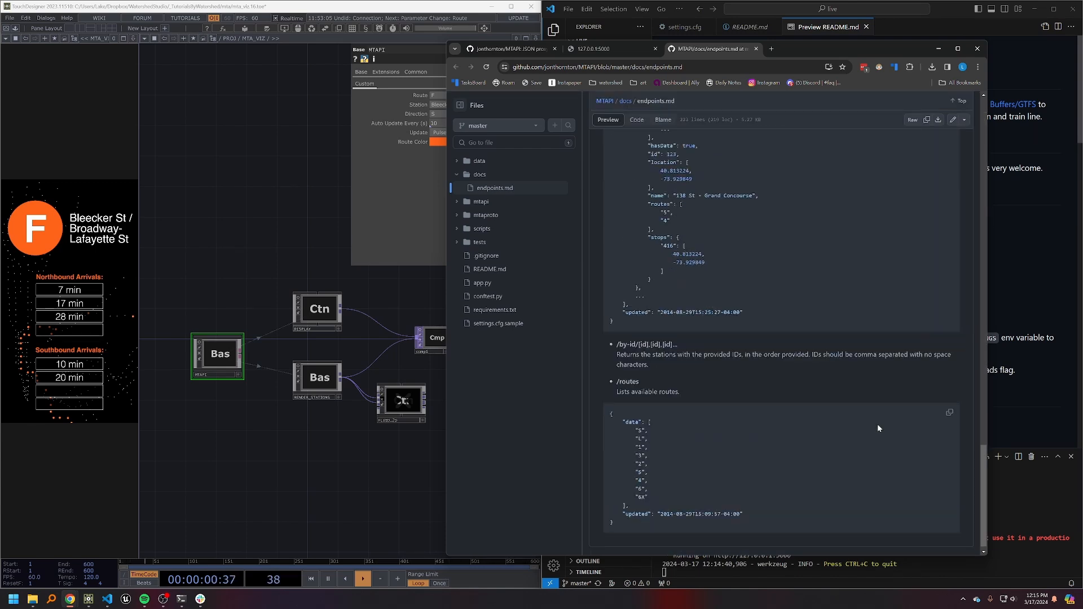
scroll(800, 372, "up", 10)
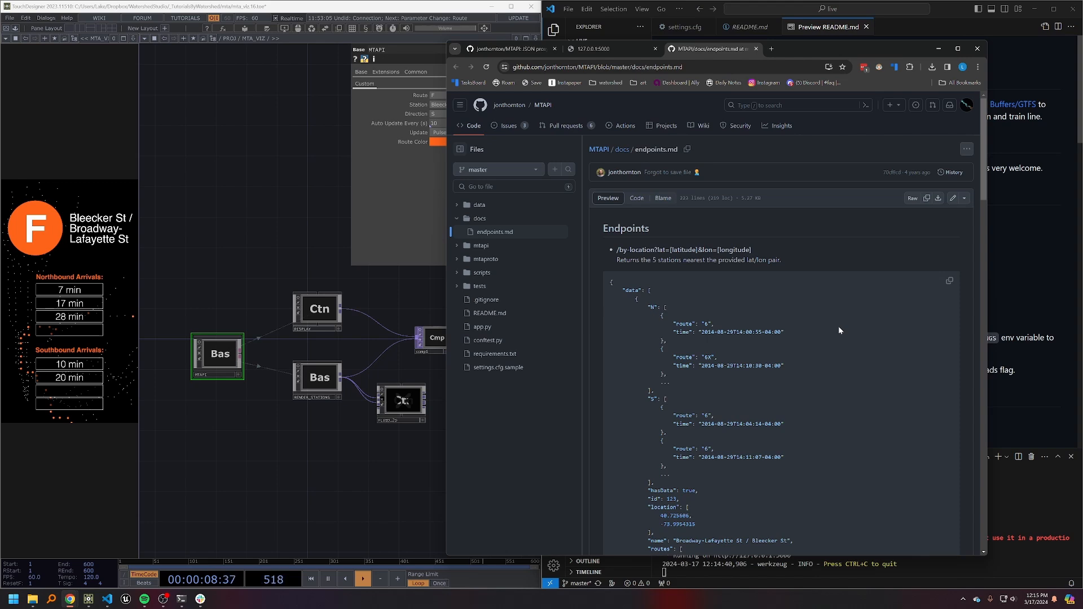
scroll(839, 326, "down", 12)
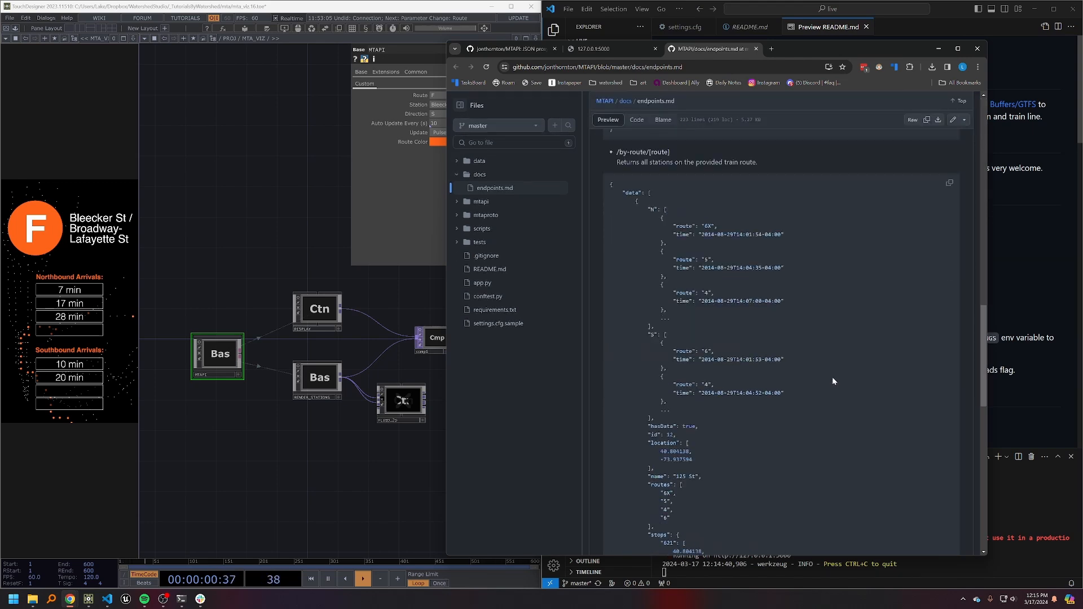
scroll(831, 383, "down", 10)
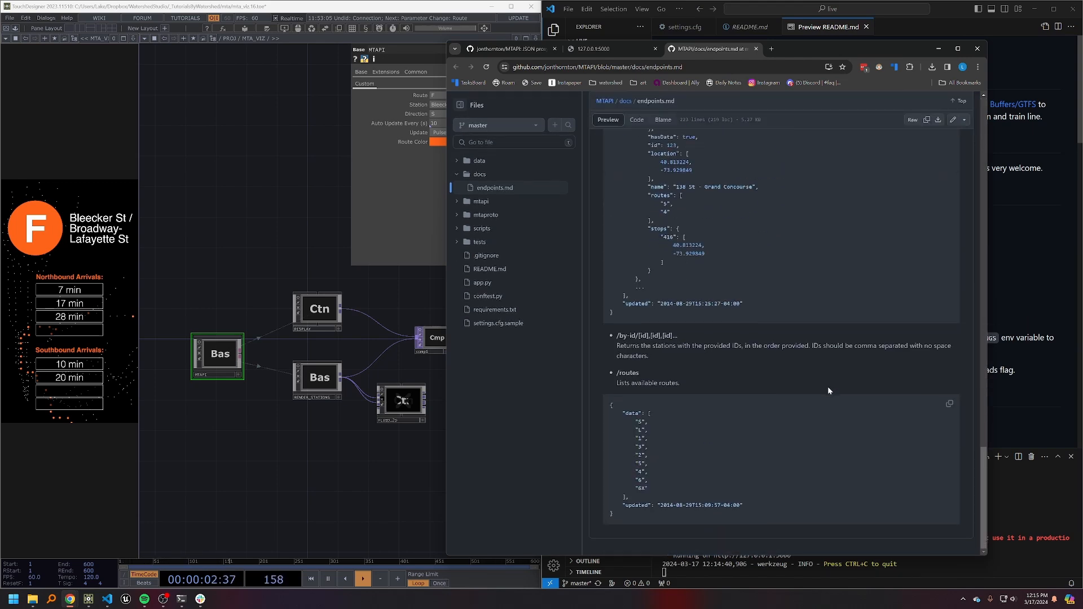
scroll(827, 387, "up", 20)
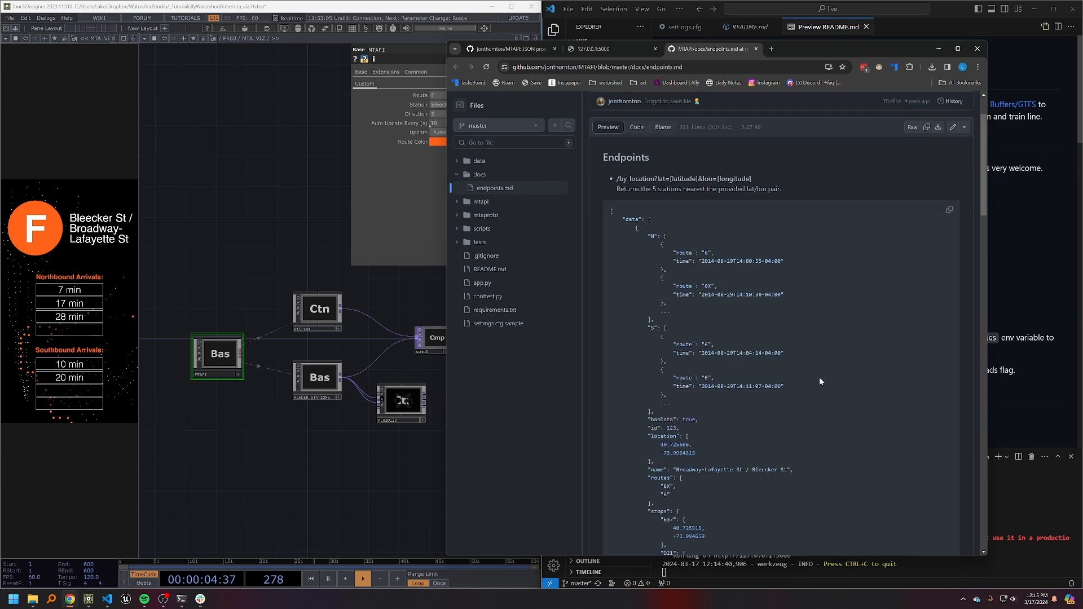
scroll(817, 381, "up", 2)
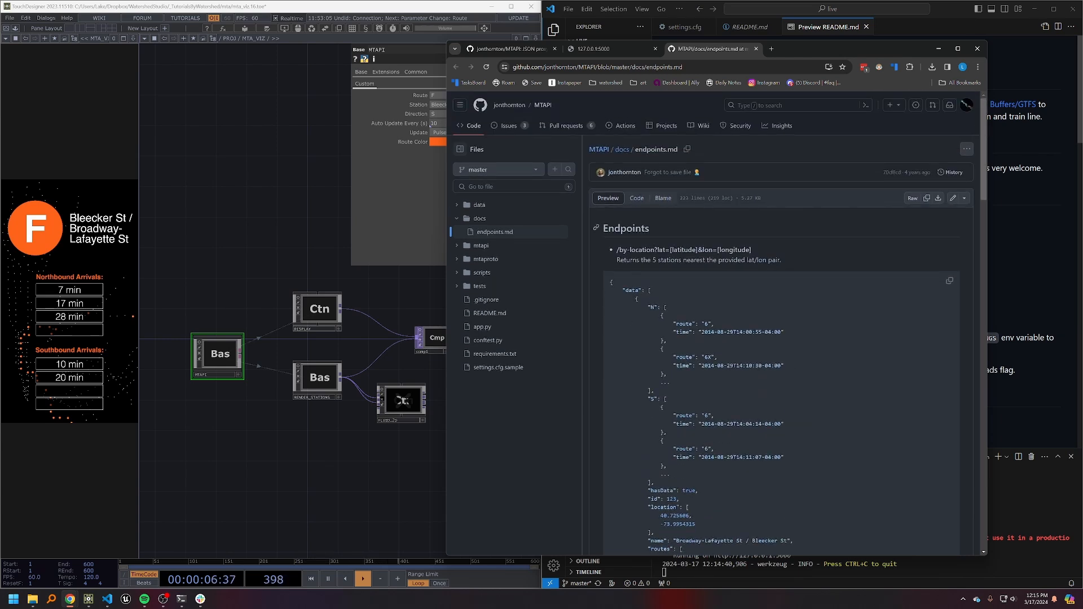
- Review the by-location, by-route, by-id and routes entries in endpoints.md
left_click_drag(617, 250, 659, 250)
scroll(784, 303, "down", 10)
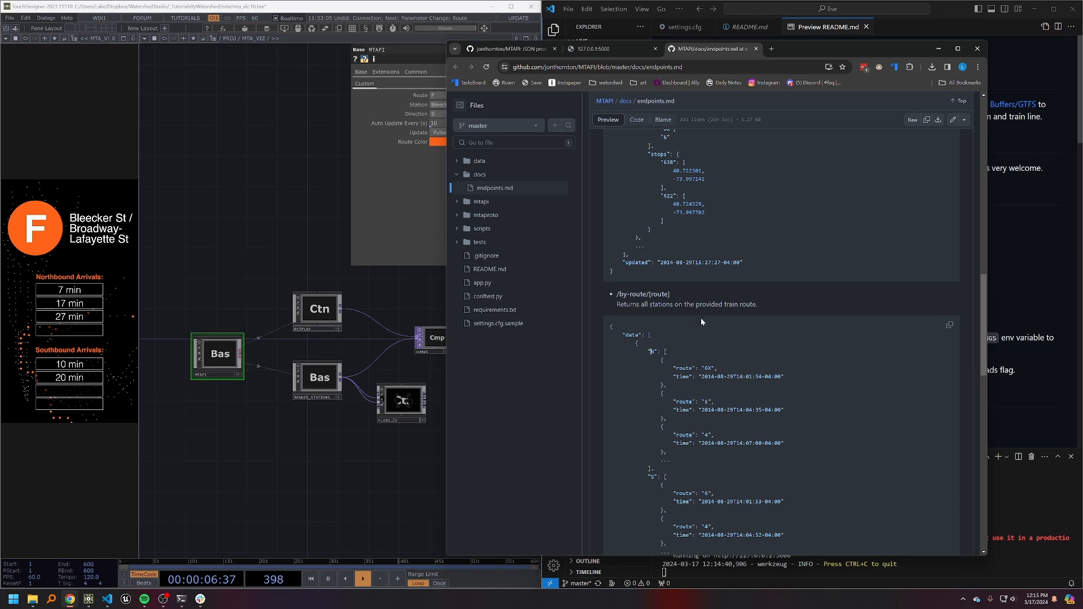
scroll(702, 321, "down", 1)
scroll(810, 277, "down", 15)
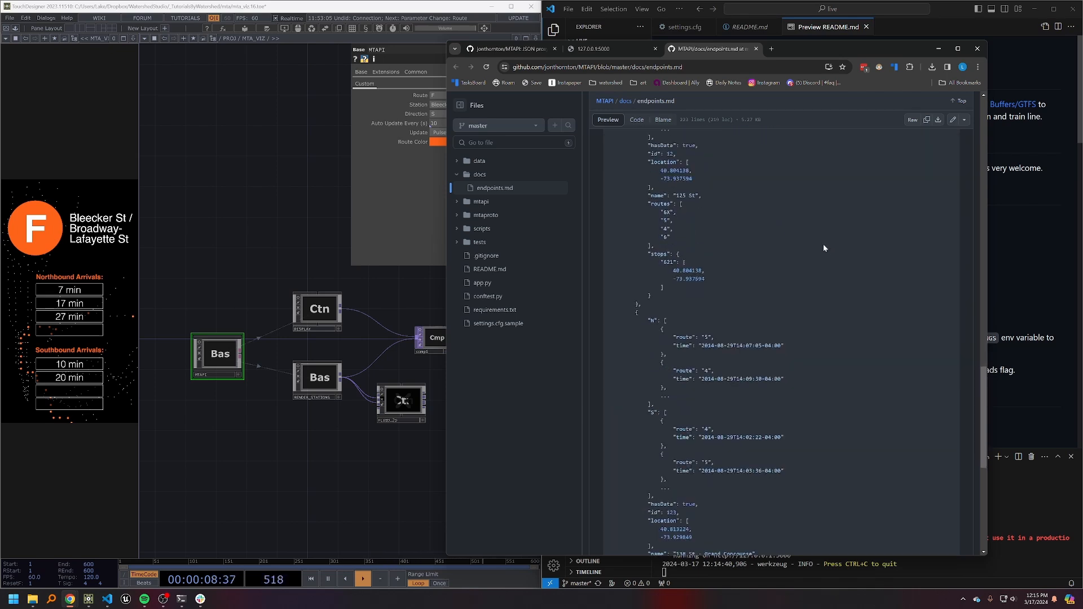
mouse_move(618, 335)
left_mouse_down()
mouse_move(631, 346)
mouse_move(636, 335)
left_mouse_up()
left_click(632, 345)
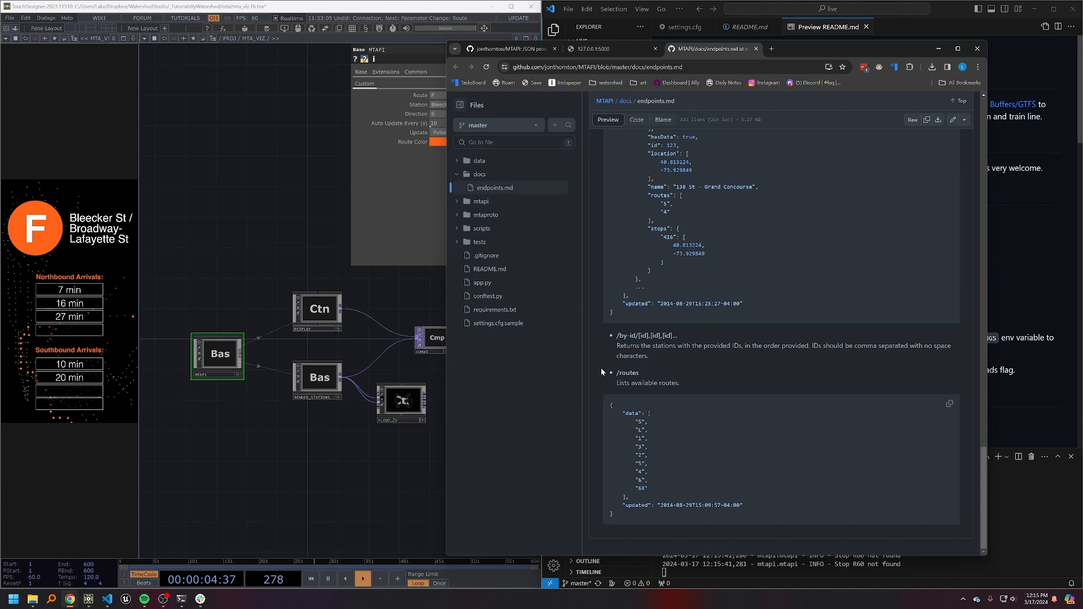
left_click_drag(601, 368, 725, 382)
left_click(665, 508)
- Query the local server's list of available routes at 127.0.0.1:5000/routes in its existing browser tab
left_click(594, 52)
left_click(595, 67)
key("End")
type("/routes")
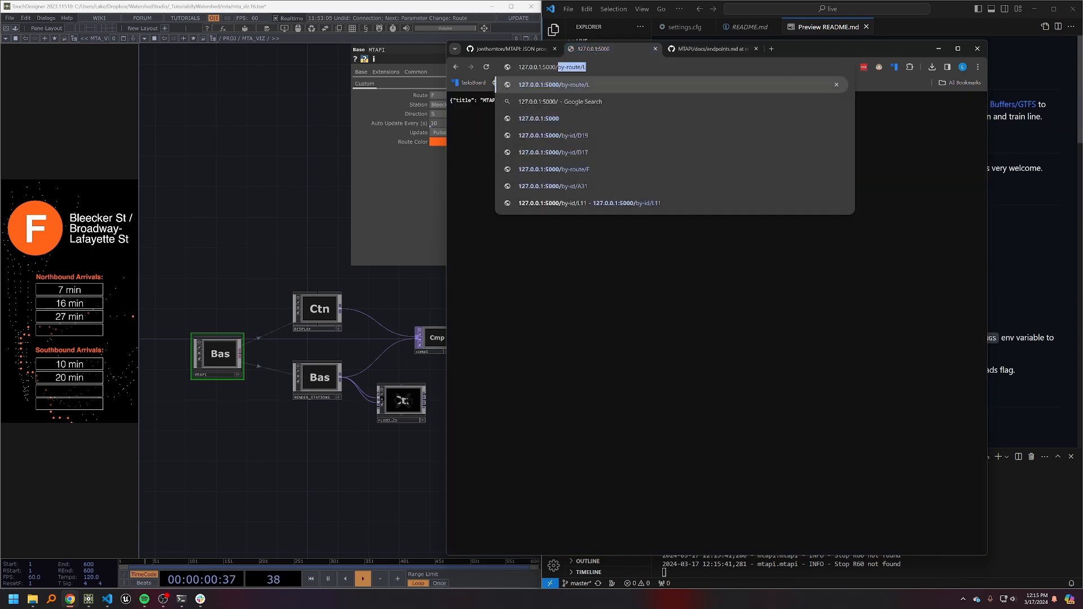
key("Return")
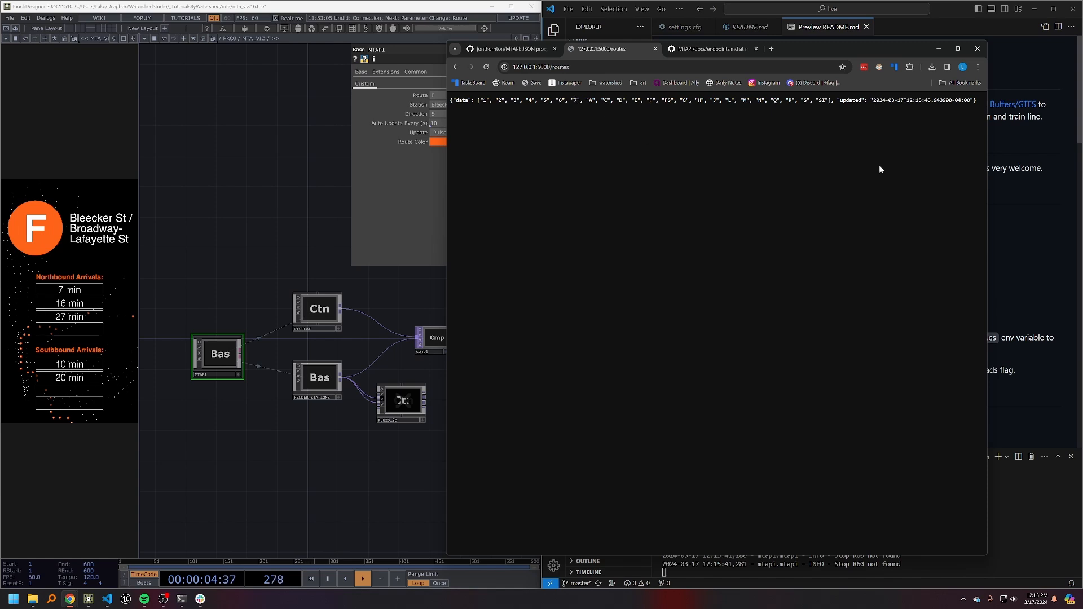
- Query all stations on the L train from the local server at 127.0.0.1:5000/by-route/L
left_click(565, 67)
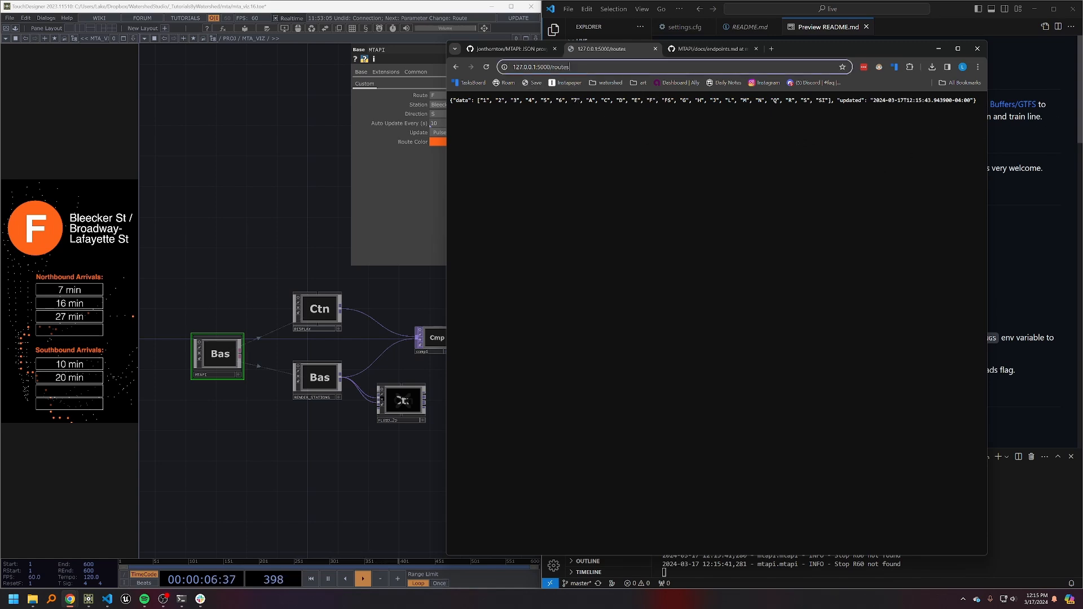
key("End")
key("BackSpace")
key("BackSpace")
key("BackSpace")
key("BackSpace")
key("BackSpace")
key("BackSpace")
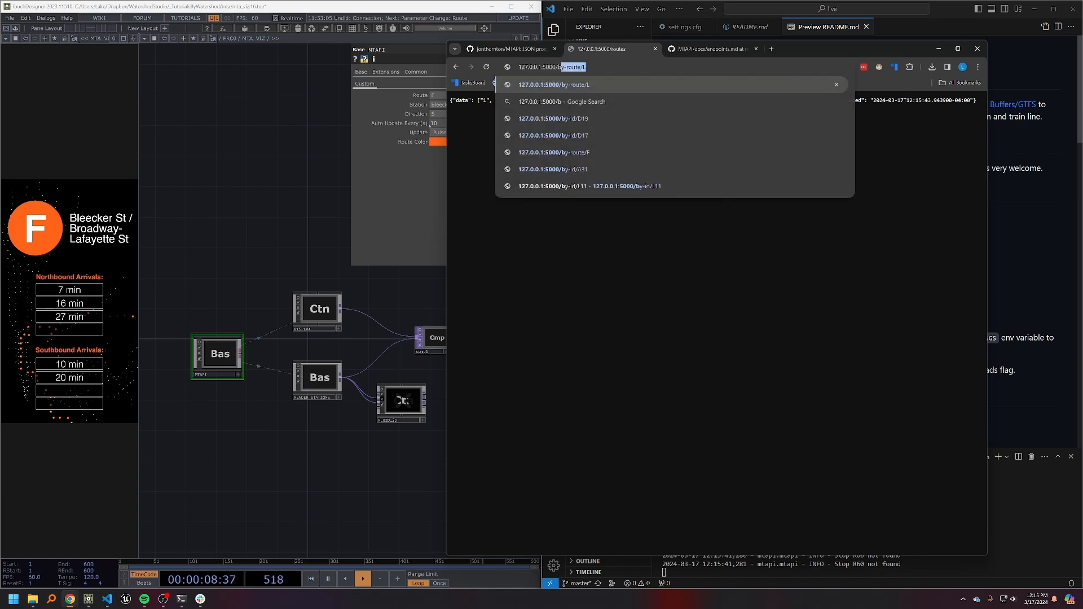
type("by-")
type("route/")
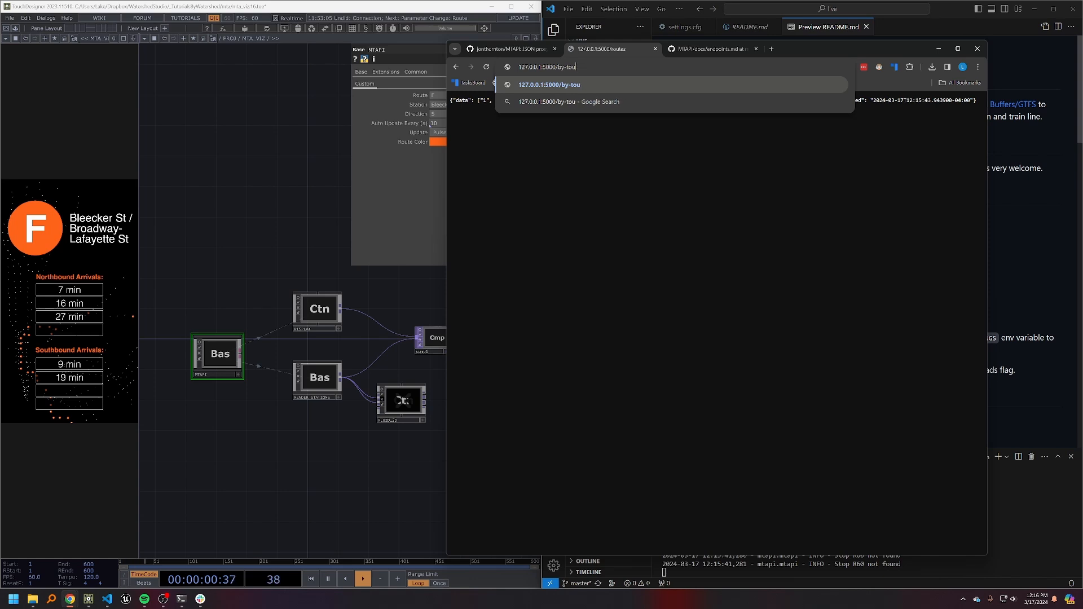
type("L")
key("Return")
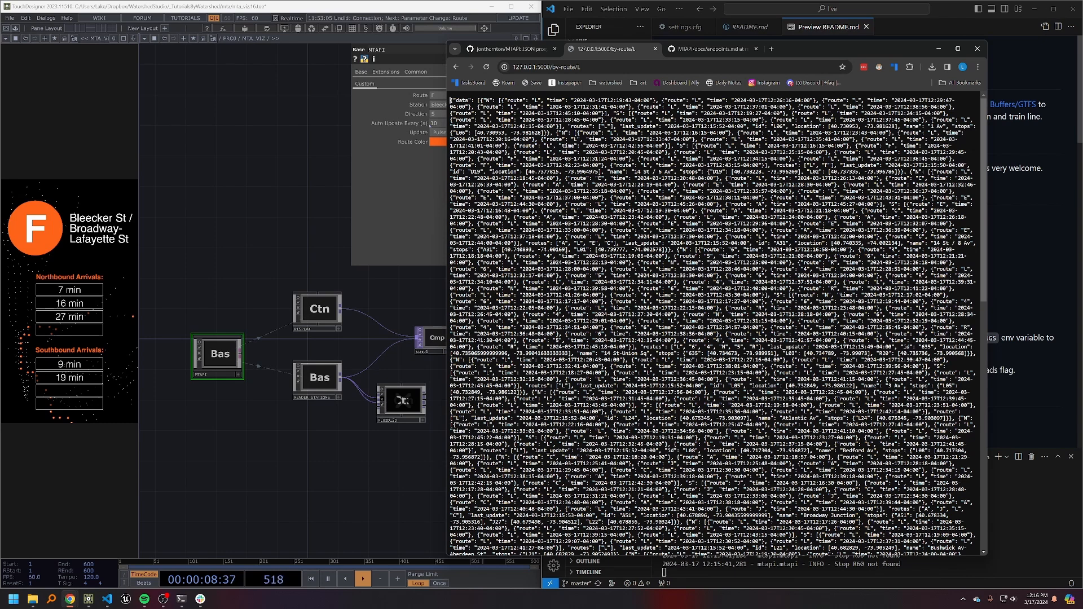
- Examine the first station's northbound and southbound arrival entries in the L route's JSON response
left_click_drag(449, 100, 639, 126)
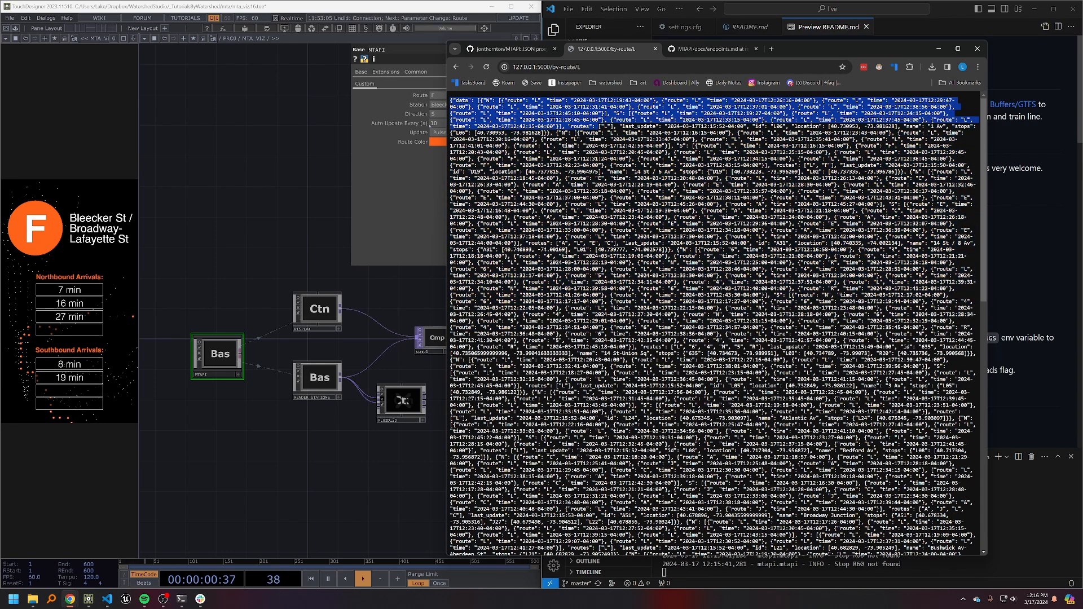
left_click(639, 126)
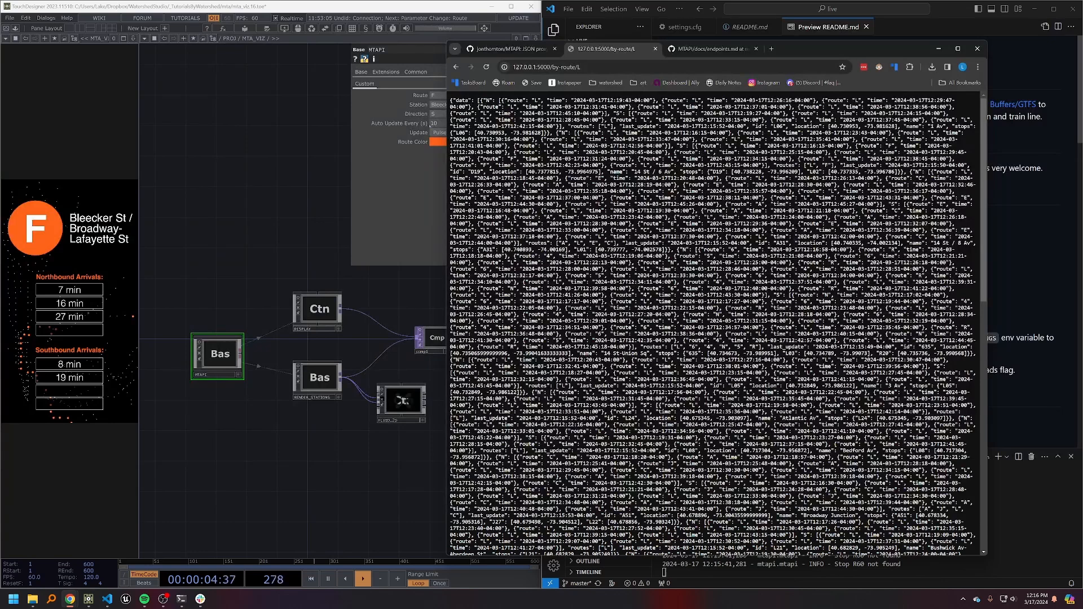
left_click_drag(662, 100, 815, 101)
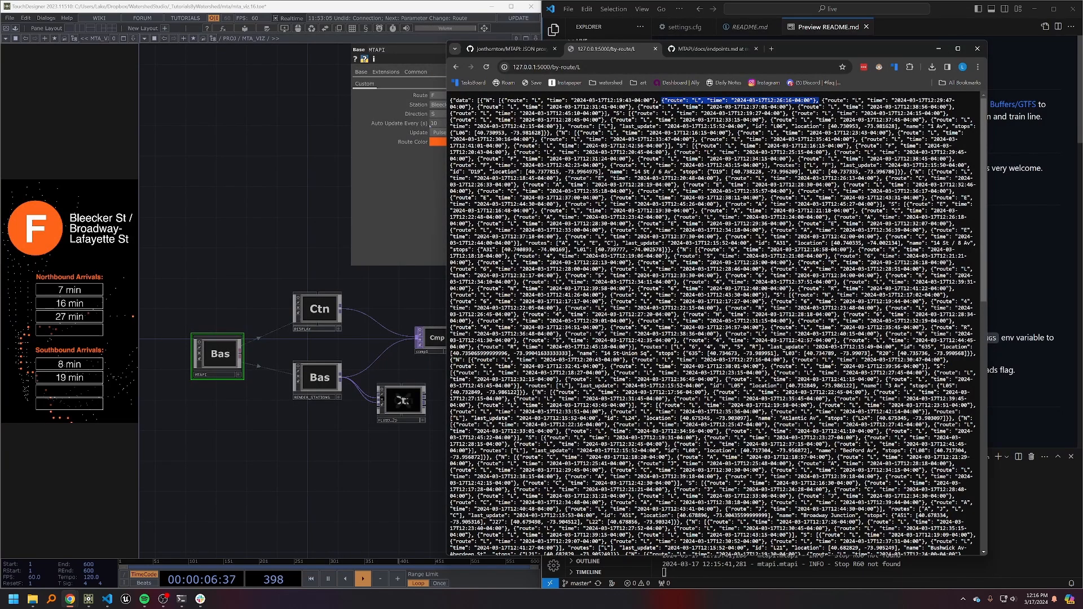
left_click(757, 106)
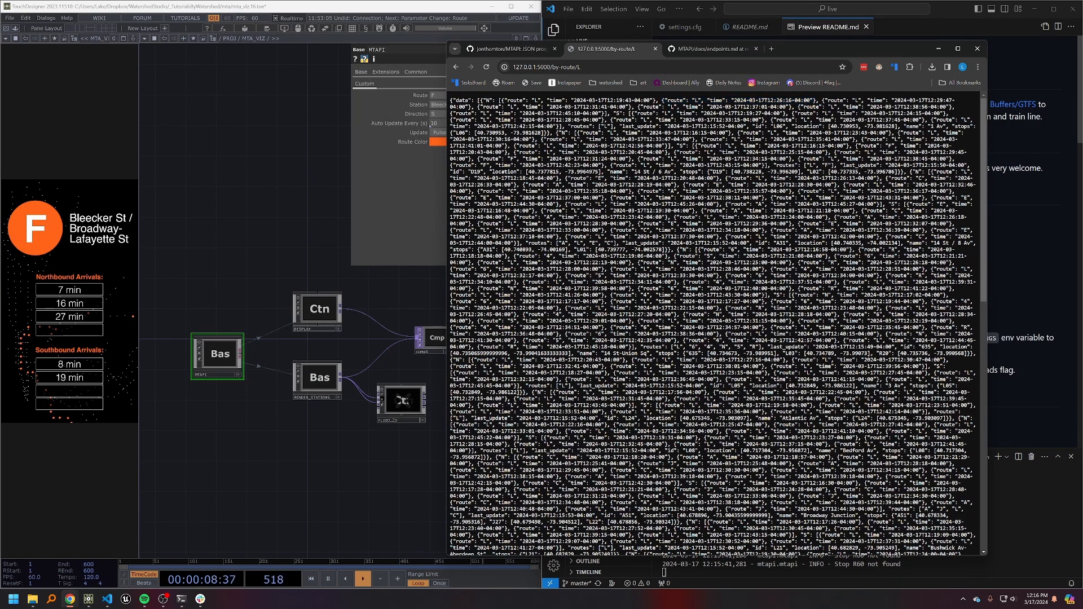